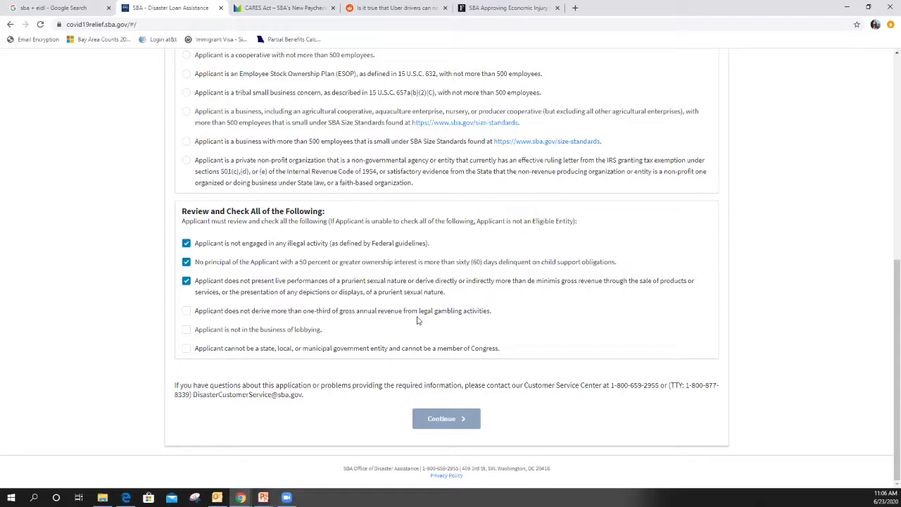
Certify no major legal-gambling revenue, no lobbying and no government entity, then continue to Business Information.
left_click(186, 312)
left_click(187, 330)
left_click(188, 350)
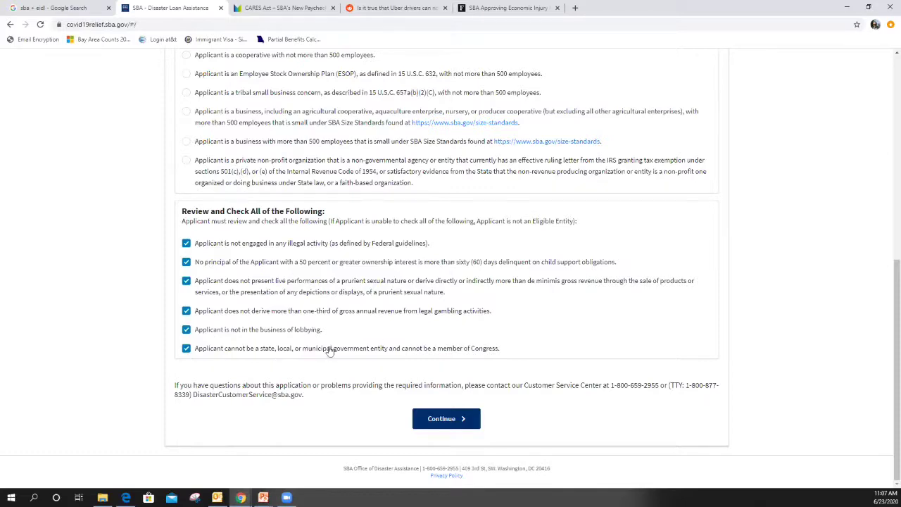
scroll(322, 310, "up", 2)
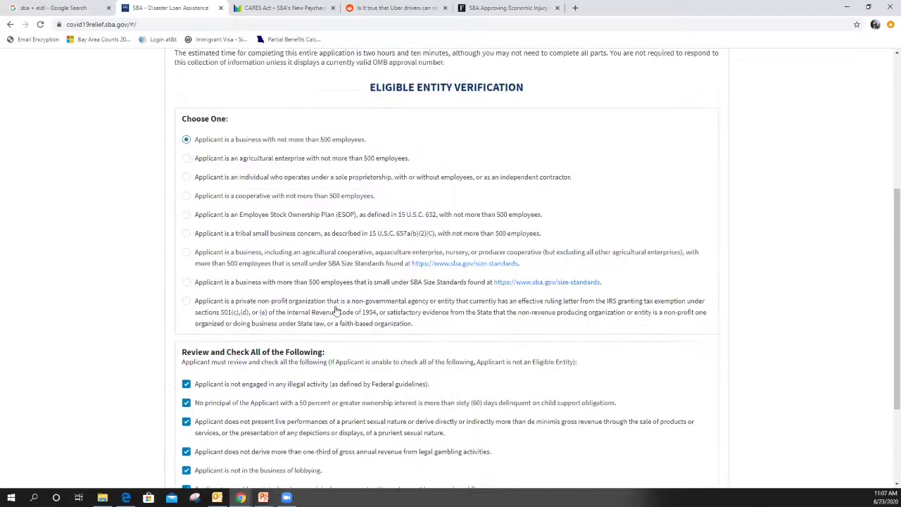
scroll(333, 313, "down", 2)
scroll(270, 218, "up", 2)
scroll(538, 417, "down", 2)
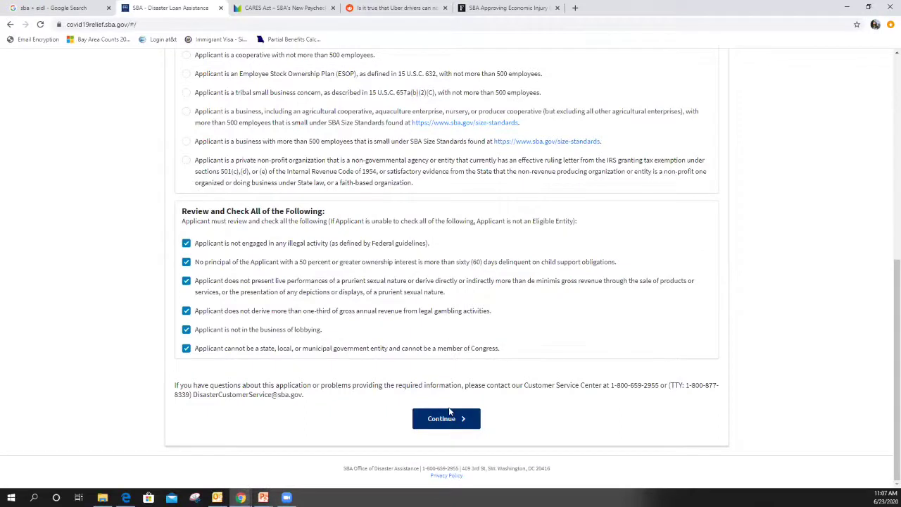
left_click(446, 419)
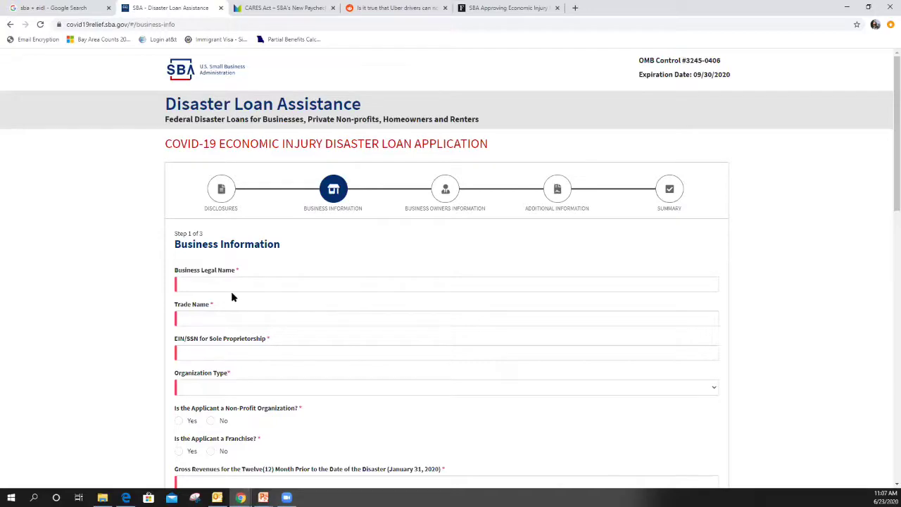
Enter business legal name 'Pars' and trade name 'Pars Equality'.
left_click(197, 285)
scroll(197, 285, "down", 1)
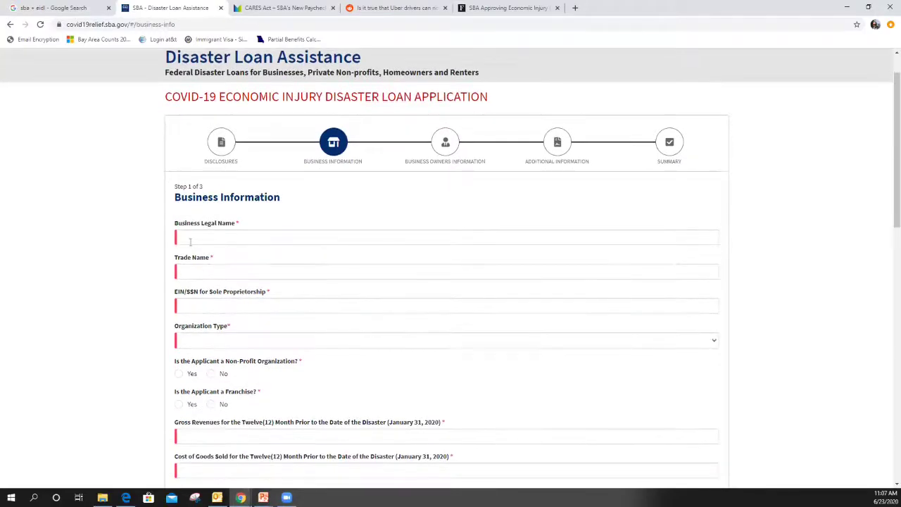
scroll(212, 334, "down", 2)
scroll(214, 333, "up", 1)
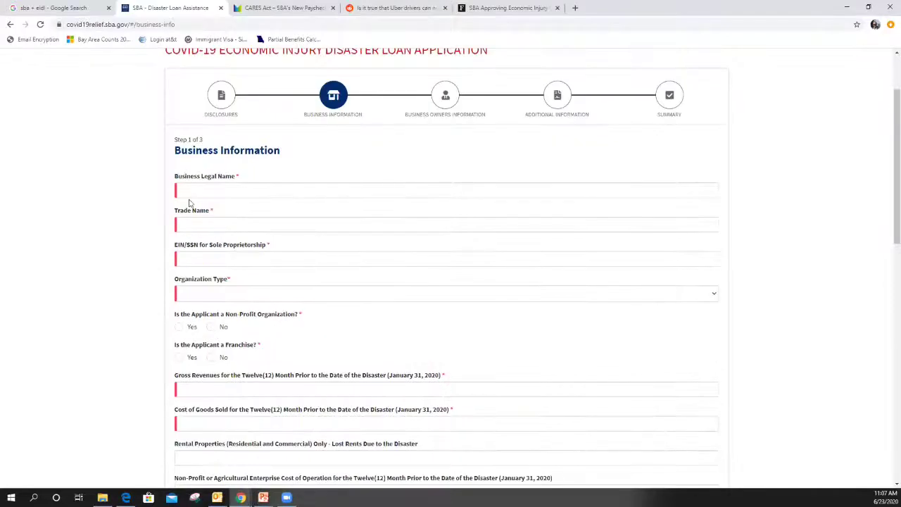
left_click(193, 190)
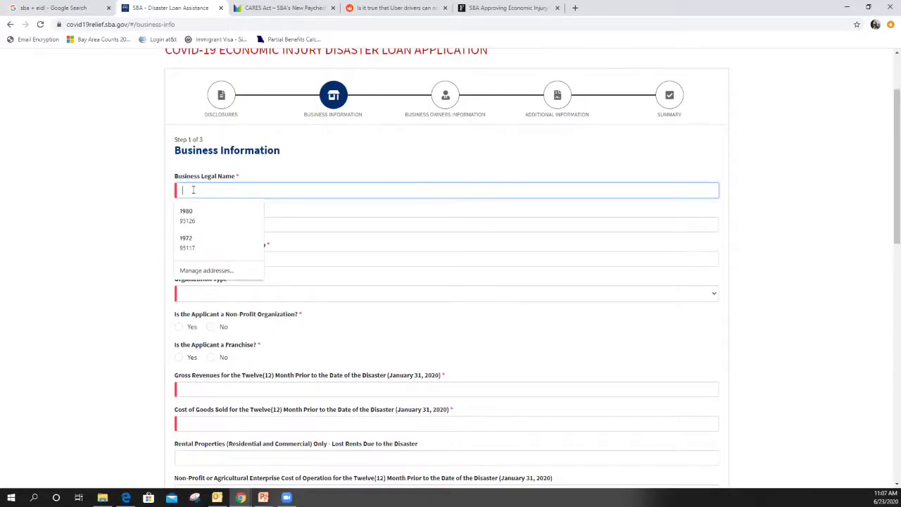
type("Pars")
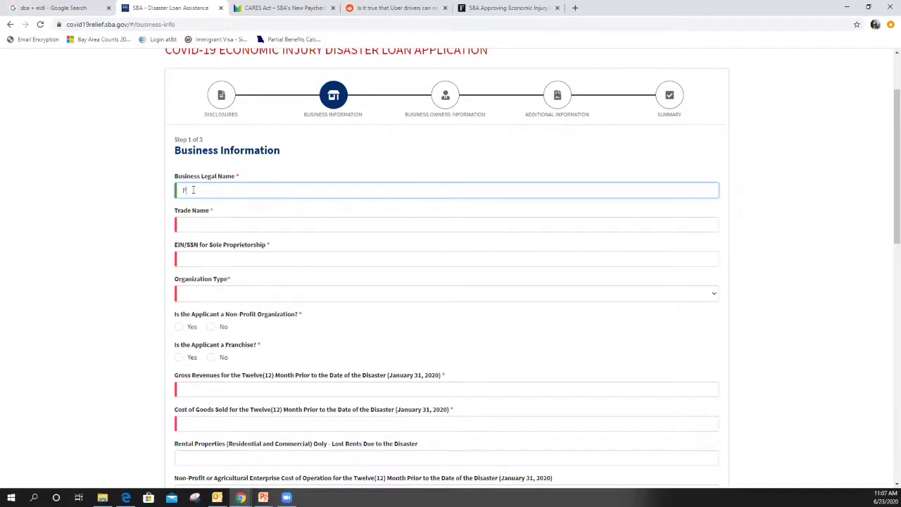
left_click(194, 226)
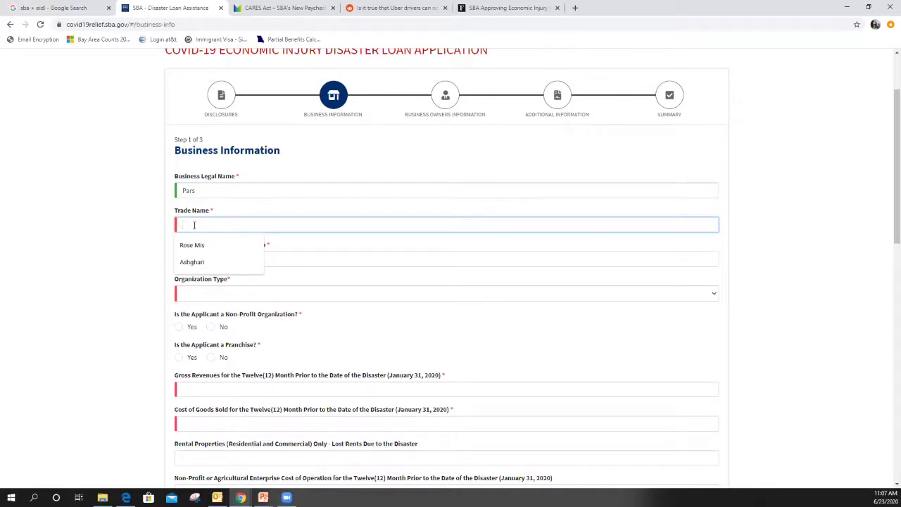
type("Pars")
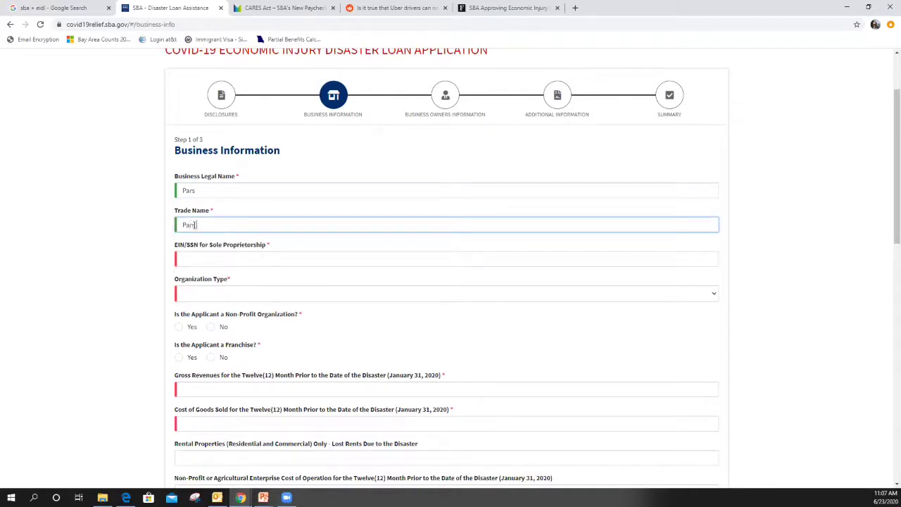
type(" Equality")
Enter the business EIN and open the Organization Type list.
scroll(161, 261, "down", 1)
left_click(191, 212)
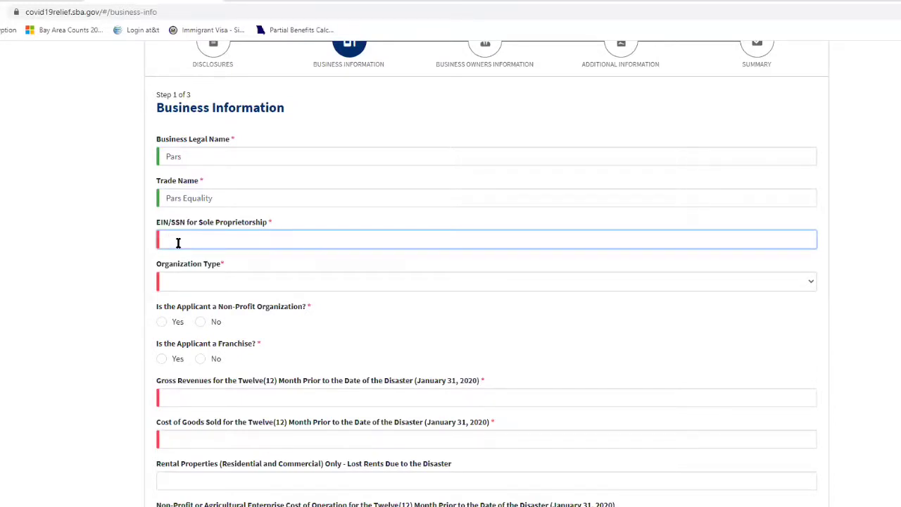
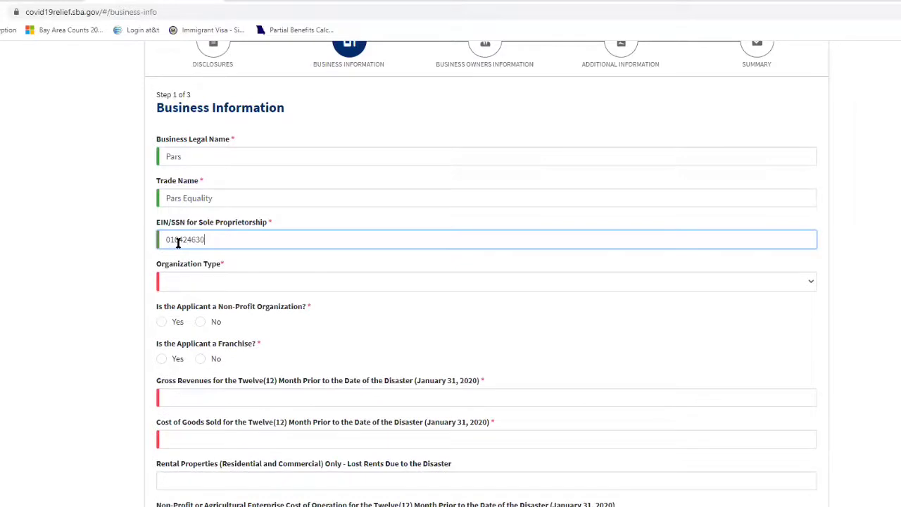
left_click(180, 283)
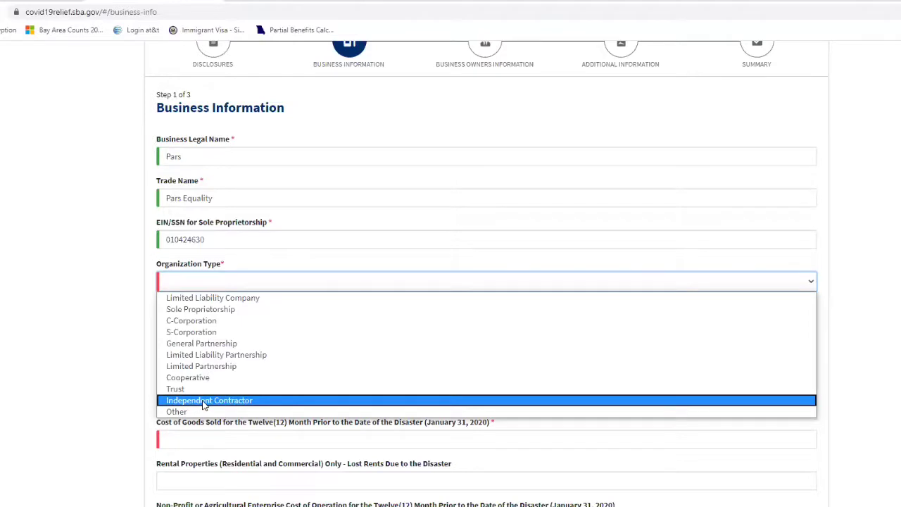
Choose Sole Proprietorship as organization type and answer No to non-profit and franchise.
left_click(203, 310)
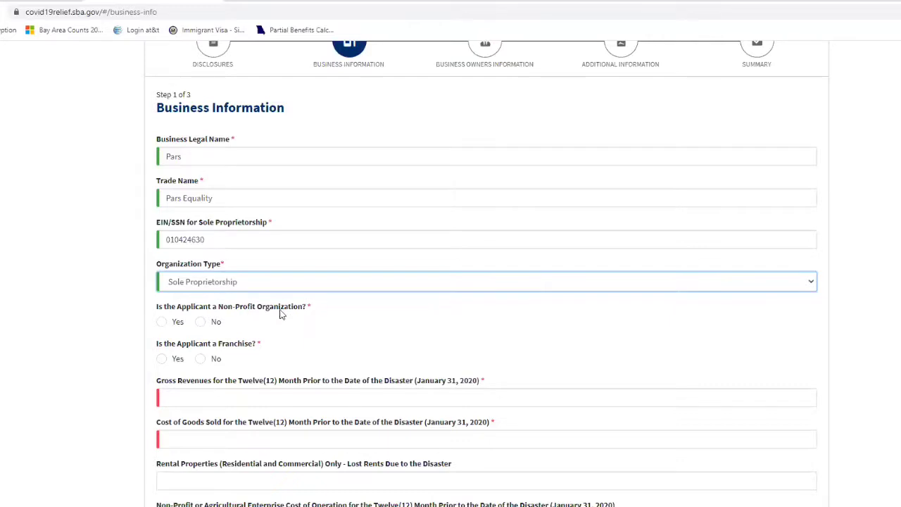
left_click(201, 323)
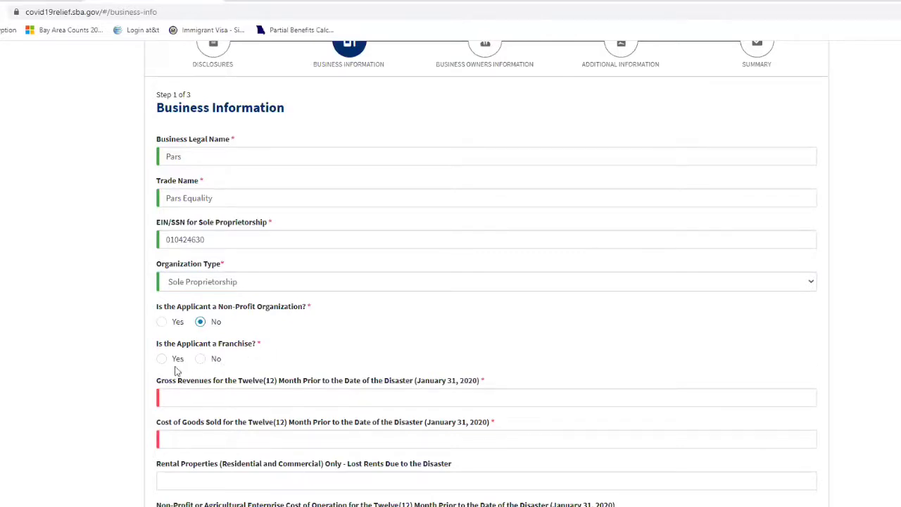
left_click(201, 364)
scroll(221, 363, "down", 2)
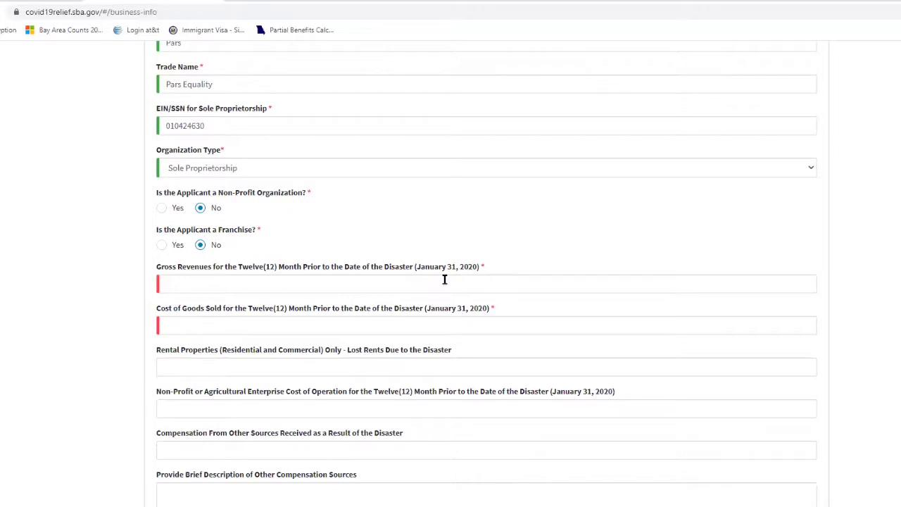
Enter gross revenues of $14,000 and cost of goods sold of $1,000.
left_click(193, 281)
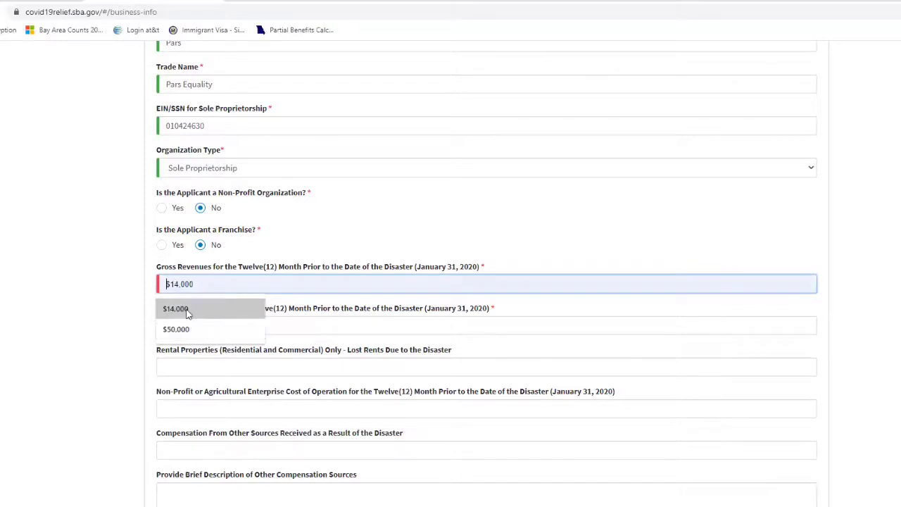
left_click(184, 310)
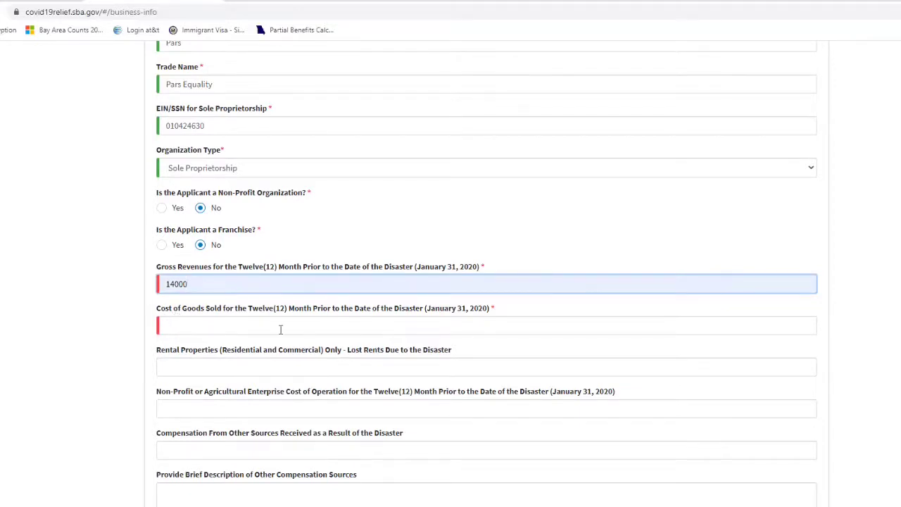
left_click(170, 327)
type("1,")
type("000")
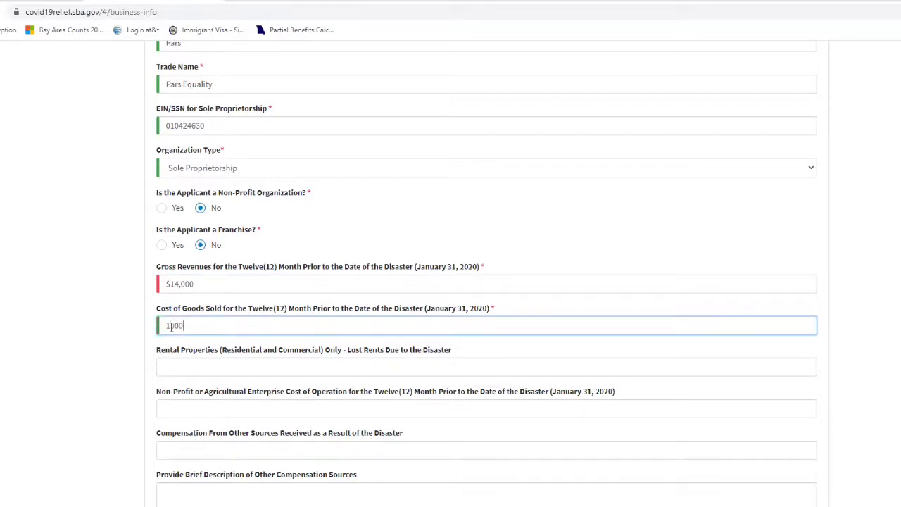
Set lost rents to $2,000, correcting the suggested $5,000 amount.
left_click(176, 373)
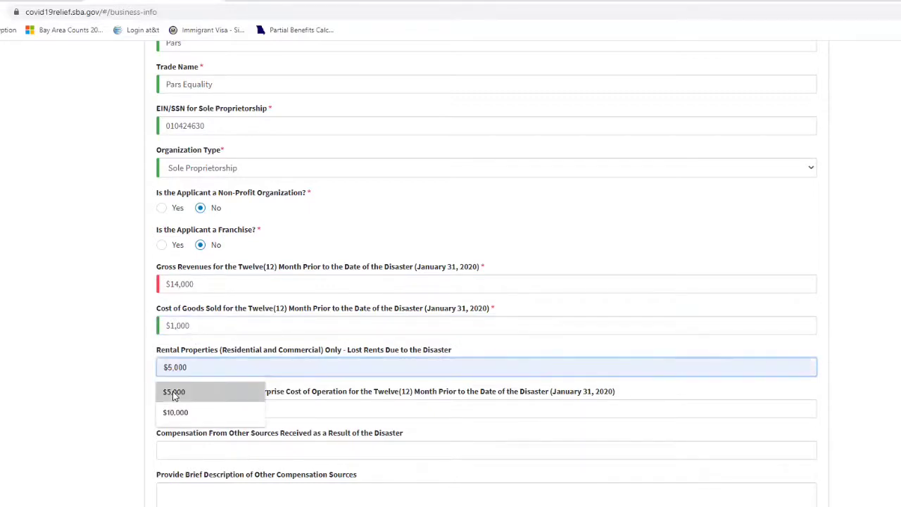
left_click(166, 392)
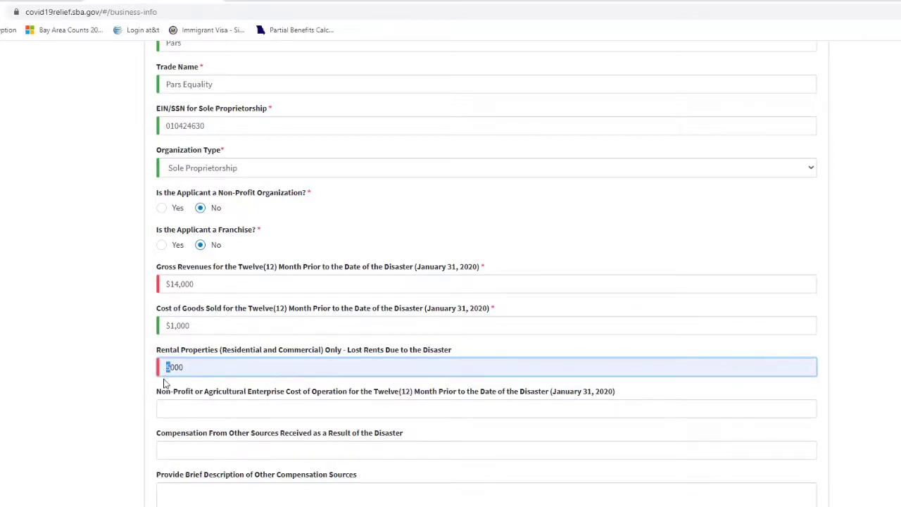
type("2")
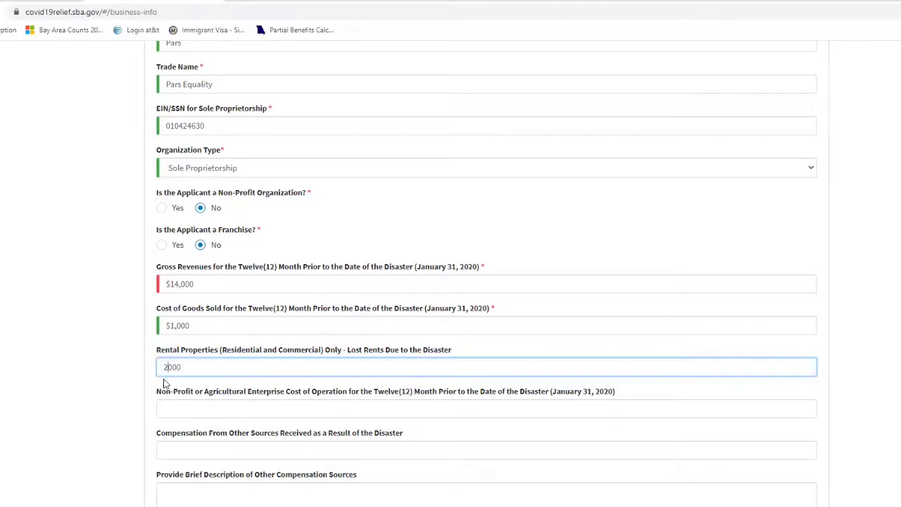
left_click(40, 387)
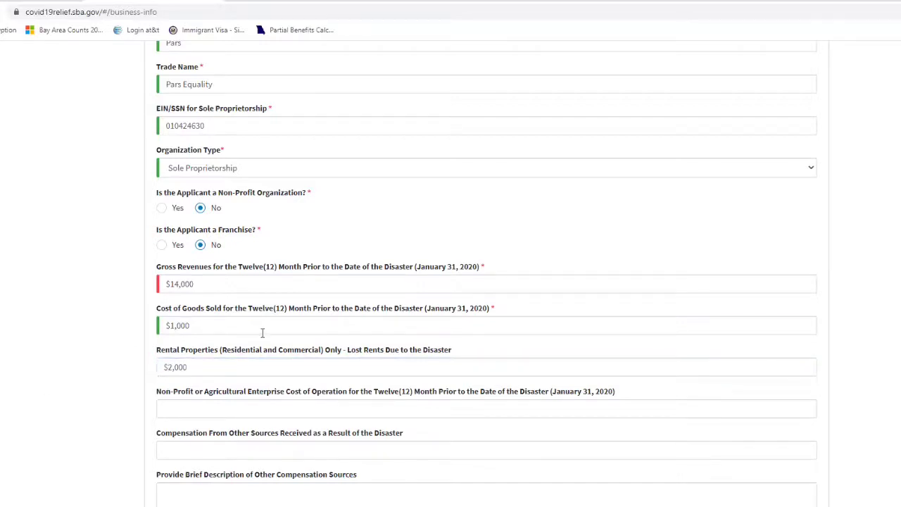
left_click(169, 366)
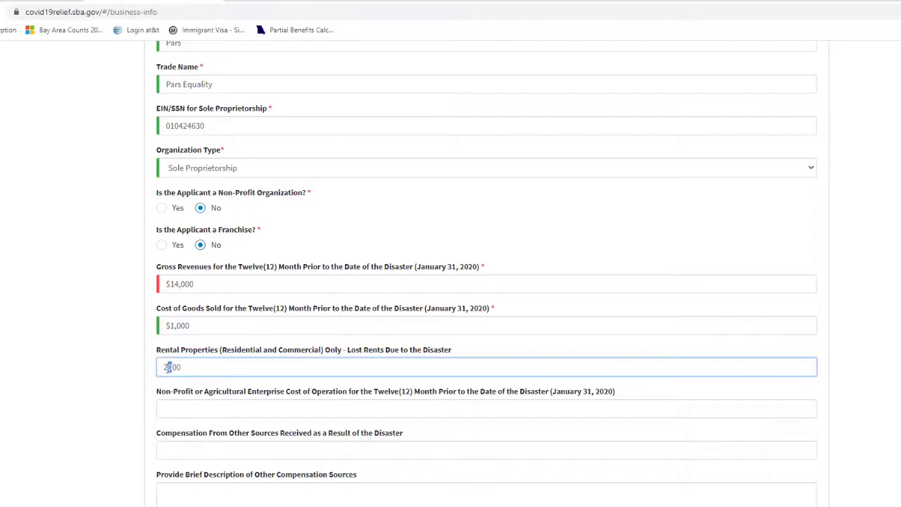
left_click(164, 366)
left_click(159, 385)
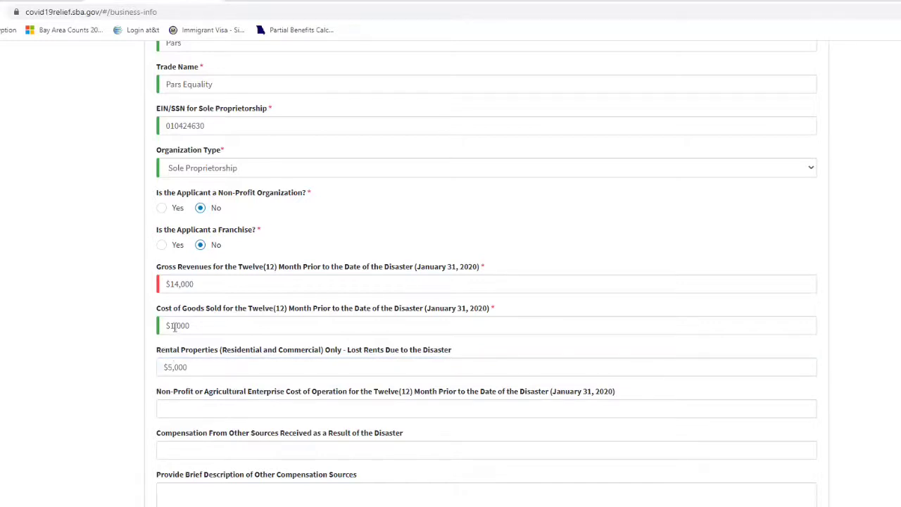
left_click_drag(173, 367, 166, 367)
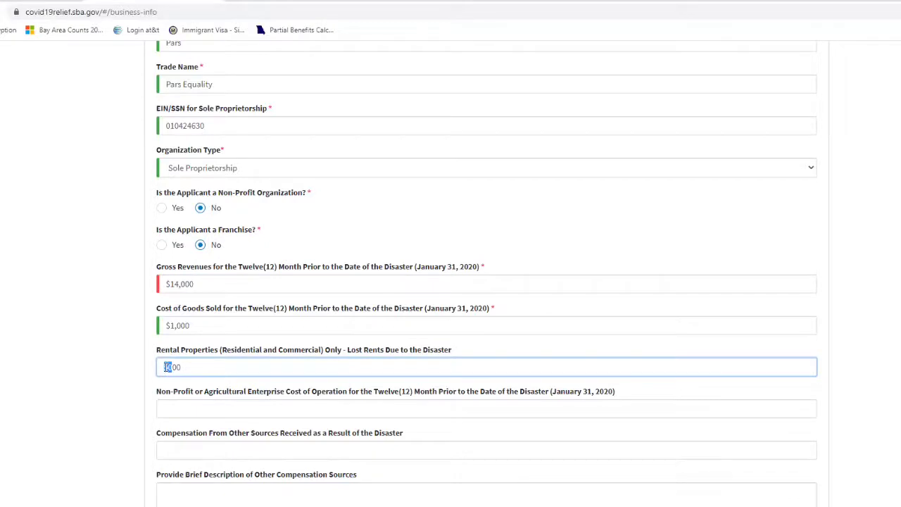
left_click(126, 363)
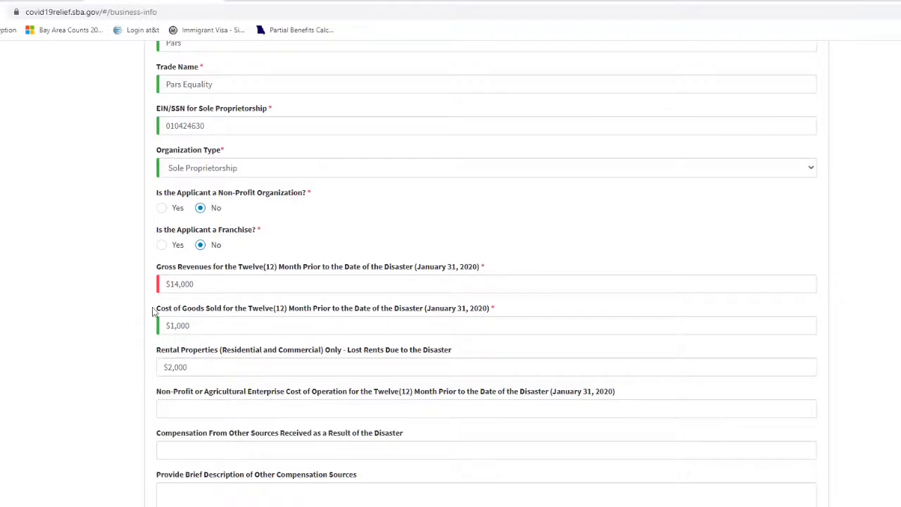
scroll(157, 314, "down", 1)
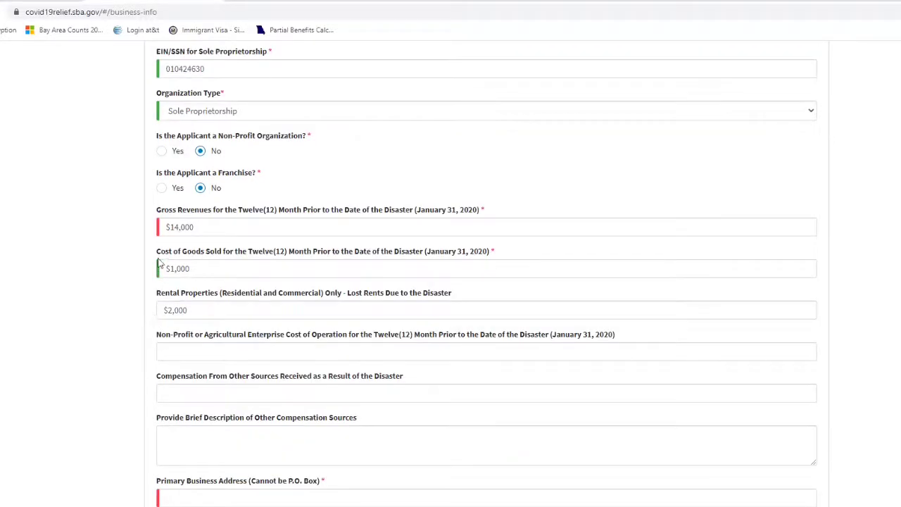
scroll(160, 266, "down", 1)
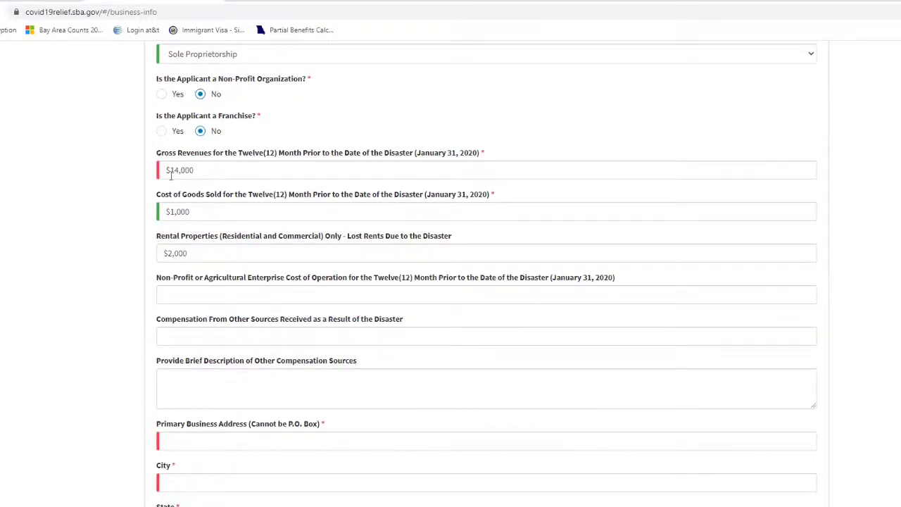
scroll(145, 318, "down", 1)
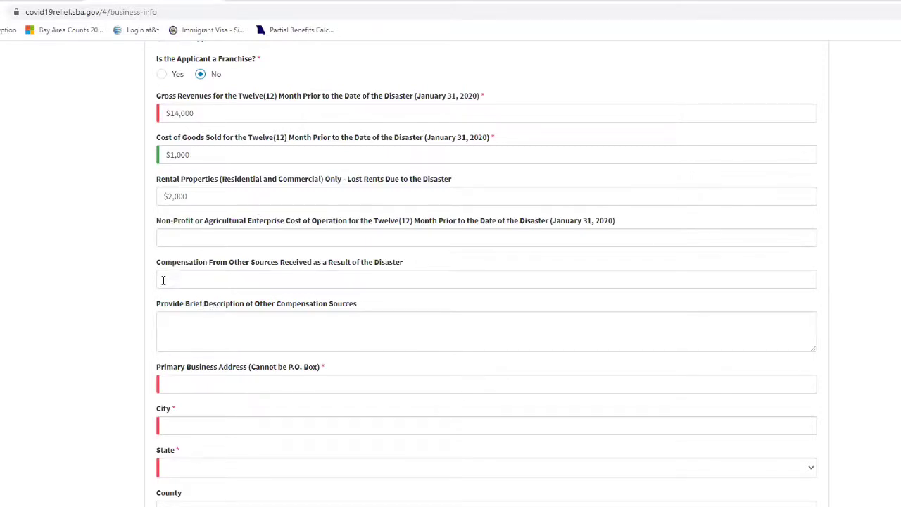
Fill in the saved business street address and city San Jose.
scroll(151, 329, "down", 1)
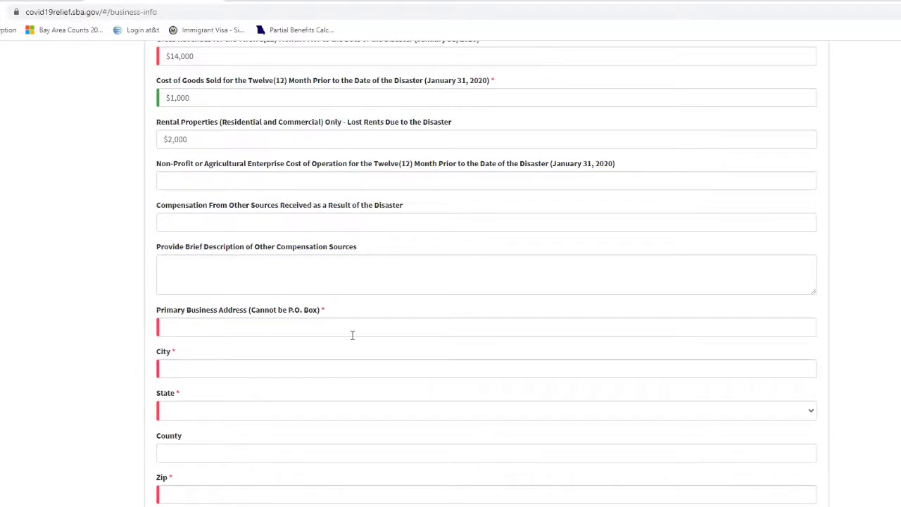
left_click(190, 330)
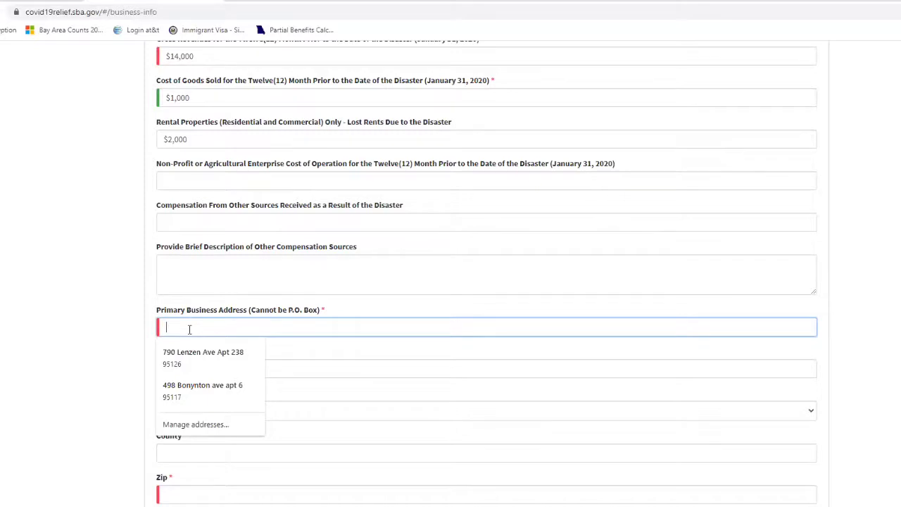
left_click(194, 352)
left_click(185, 370)
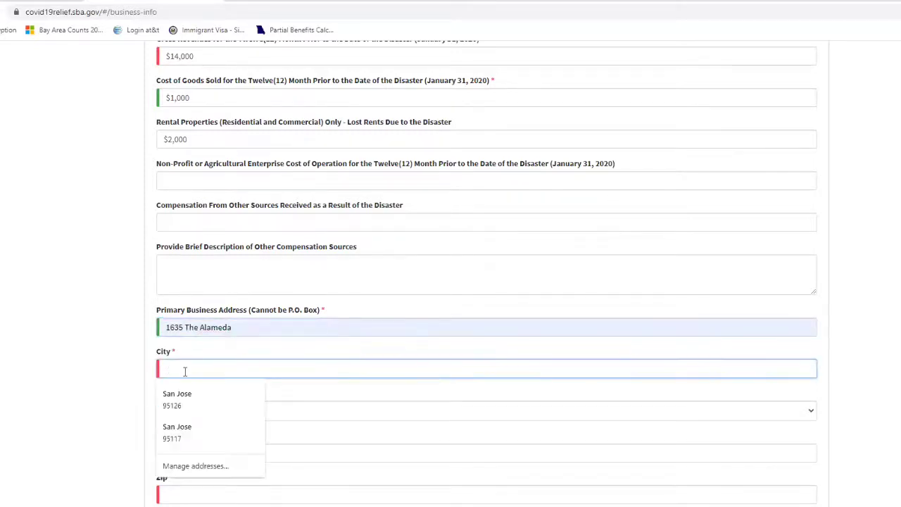
type("SAn Jose")
double_click(171, 369)
type("San")
Set state to California and county to Santa Clara.
left_click(54, 384)
left_click(164, 415)
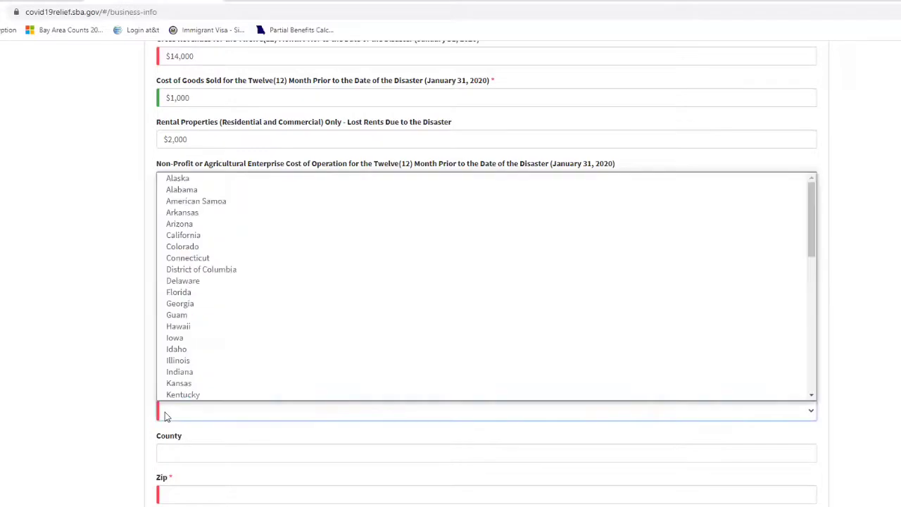
left_click(194, 237)
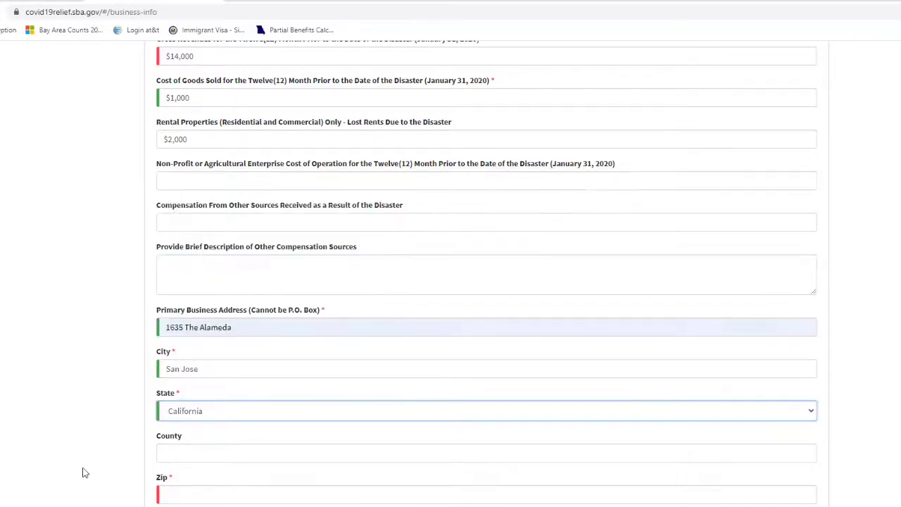
scroll(83, 472, "down", 1)
left_click(174, 396)
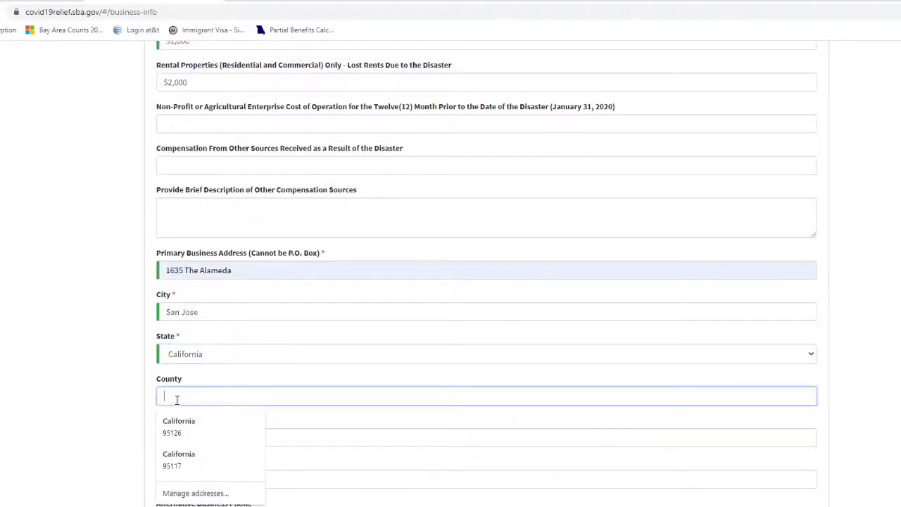
type("Sa")
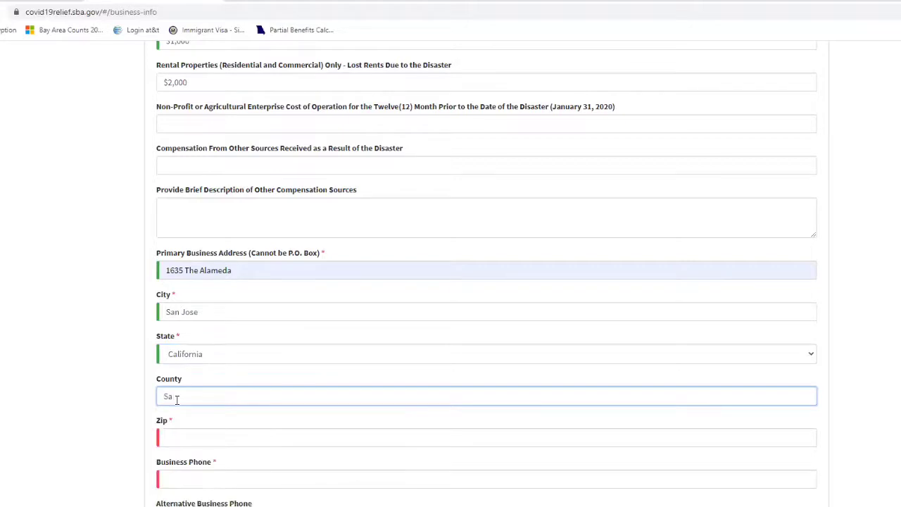
type("nta Clara")
Fill in the business zip code, phone number and e-mail from saved suggestions.
left_click(191, 435)
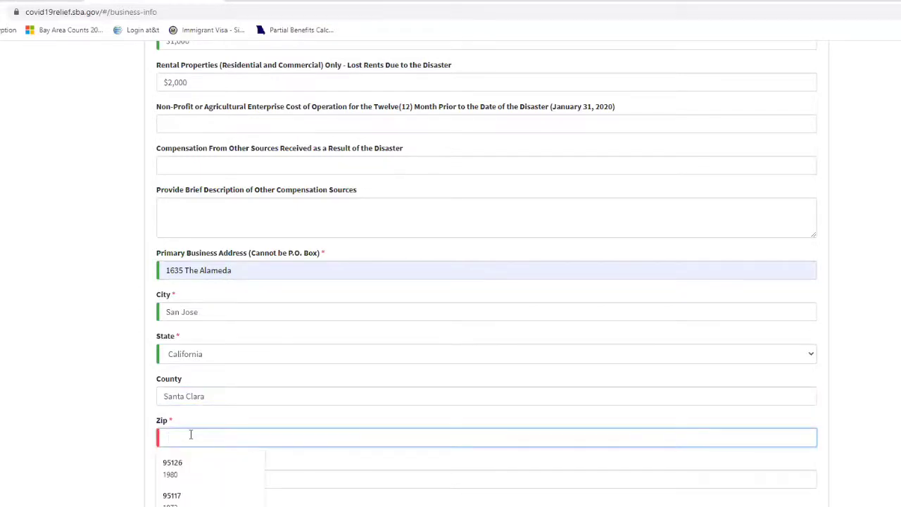
left_click(172, 468)
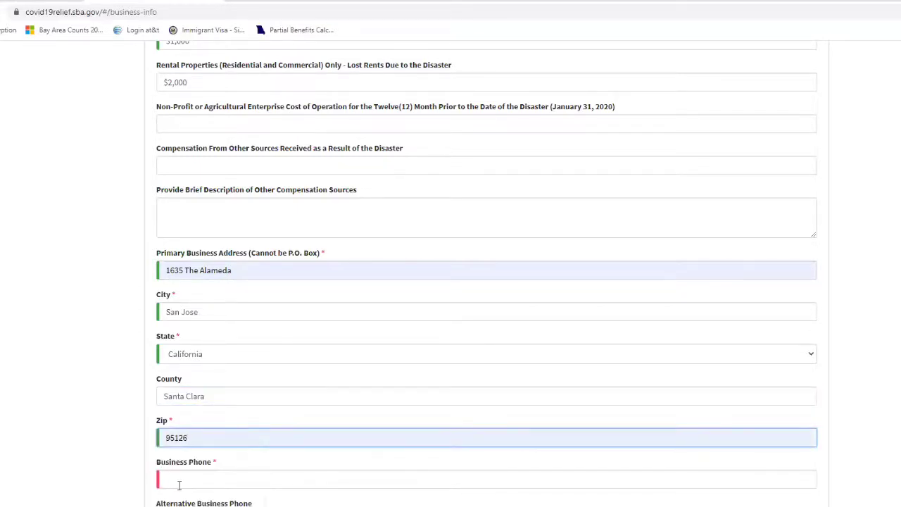
left_click(179, 485)
left_click(158, 501)
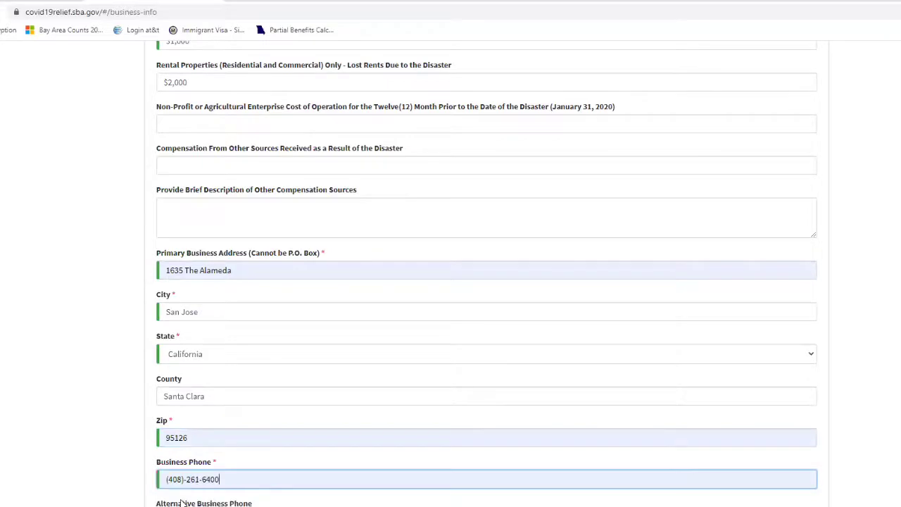
scroll(158, 493, "down", 3)
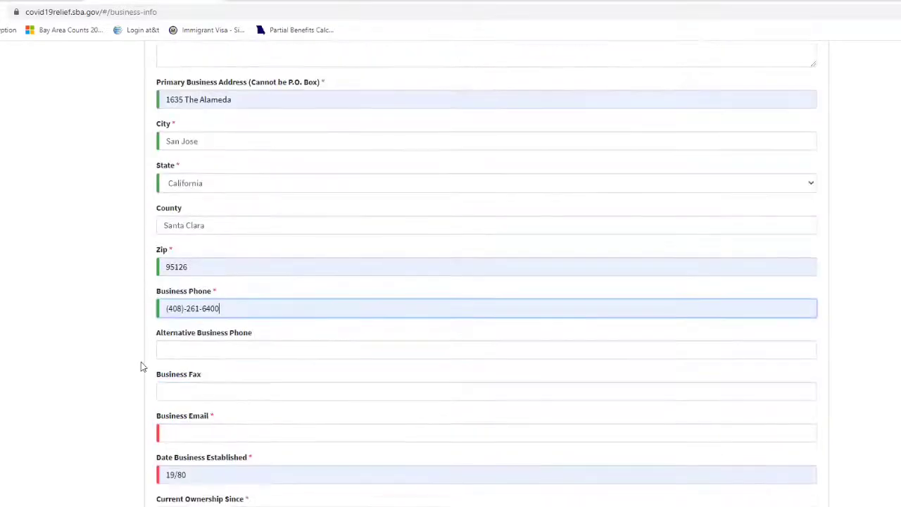
left_click(177, 431)
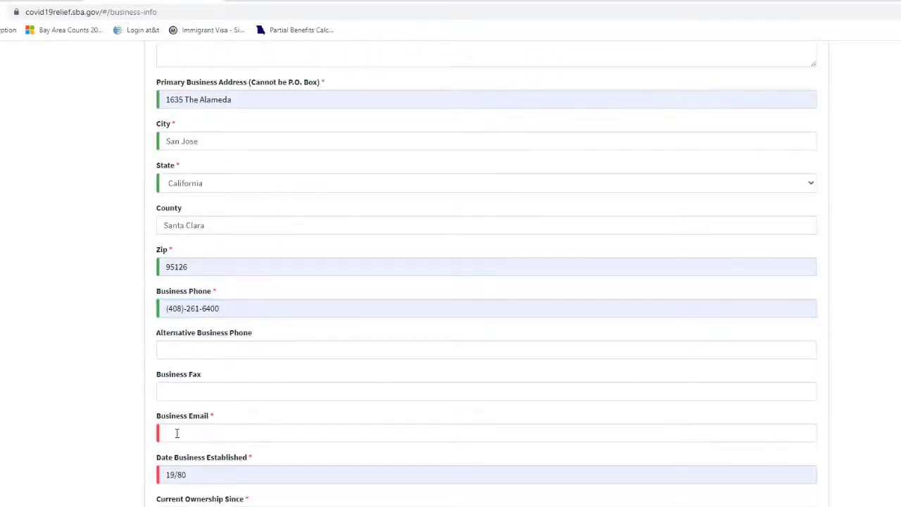
left_click(175, 457)
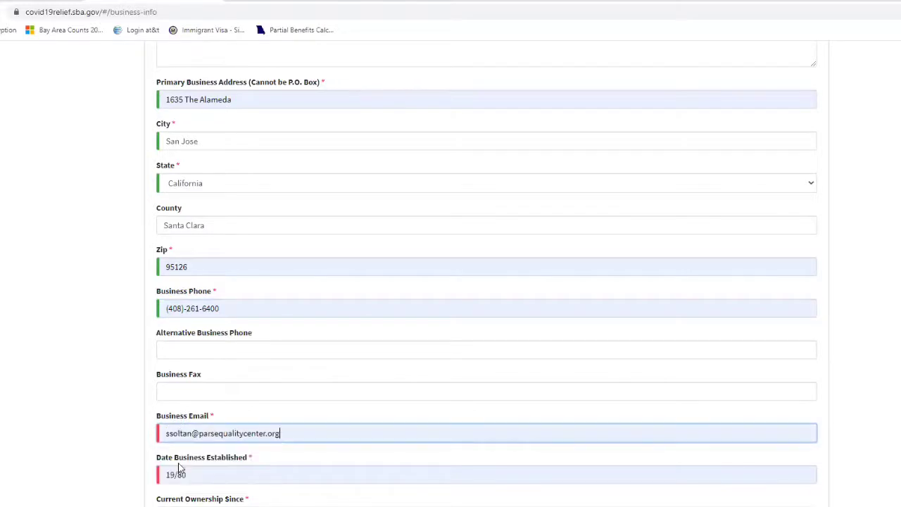
scroll(134, 429, "down", 1)
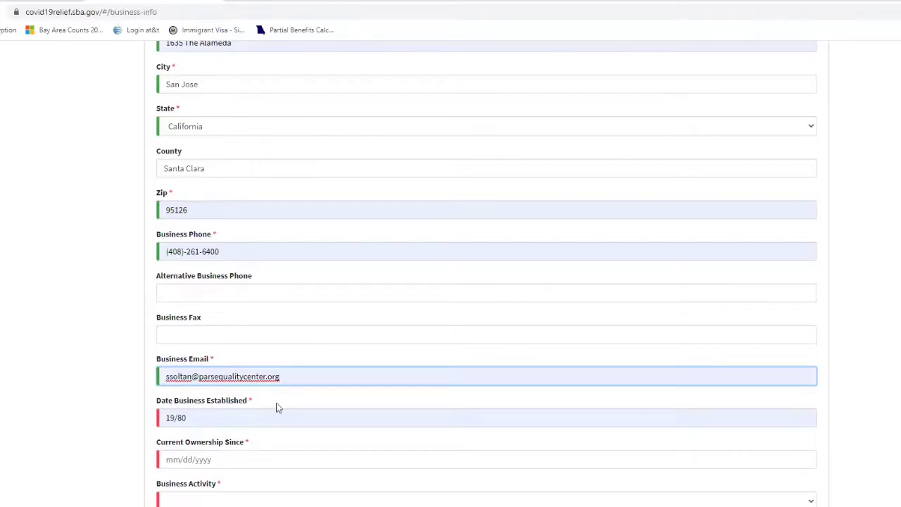
Enter 01/01/2000 as the Date Business Established, fixing the mistyped year.
scroll(225, 421, "down", 1)
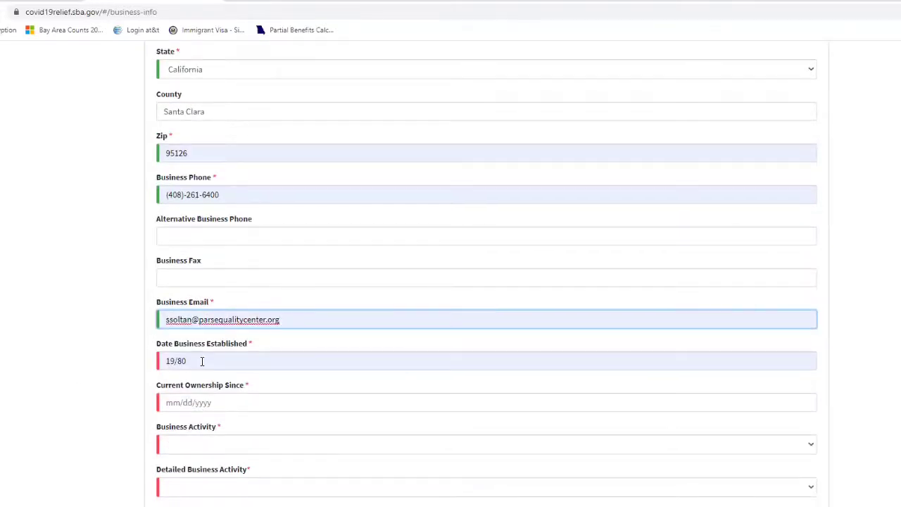
key("Tab")
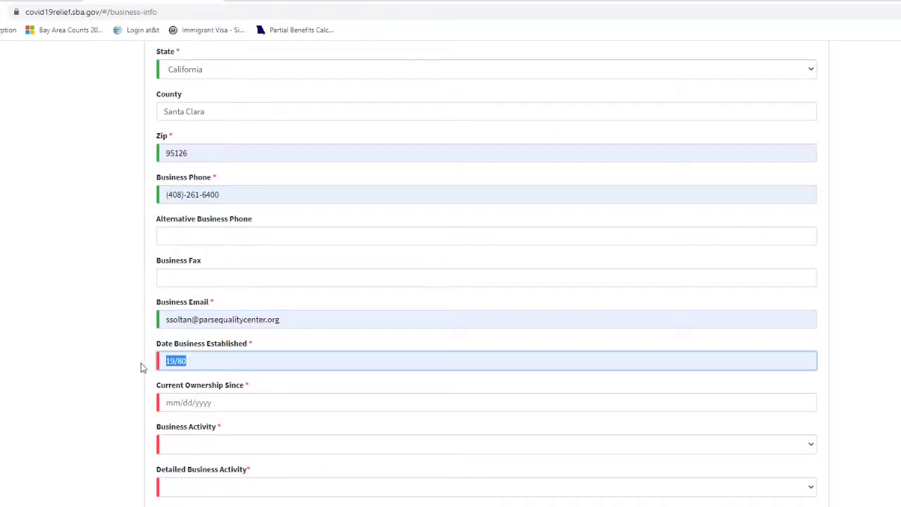
type("01")
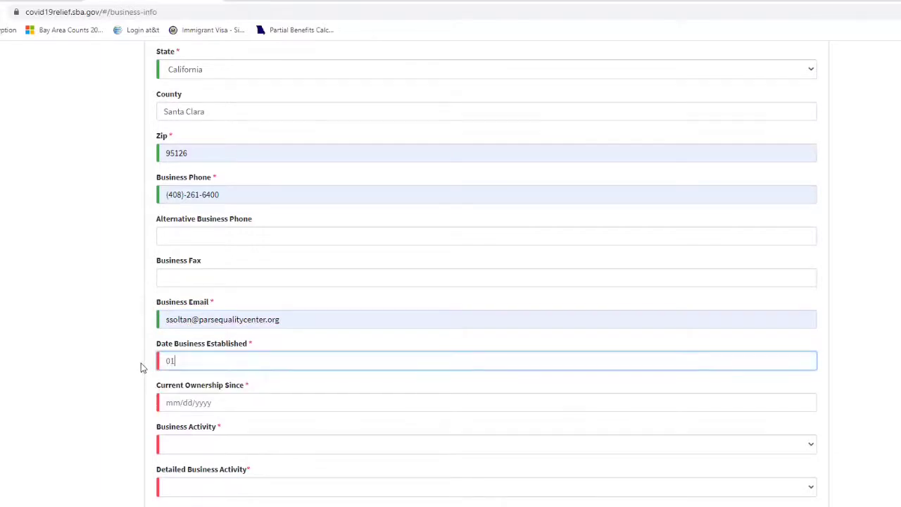
type("/01")
type("/1980")
left_click_drag(211, 362, 189, 361)
type("2000")
Enter 01/01/2018 as Current Ownership Since, correcting the invalid date.
left_click(180, 403)
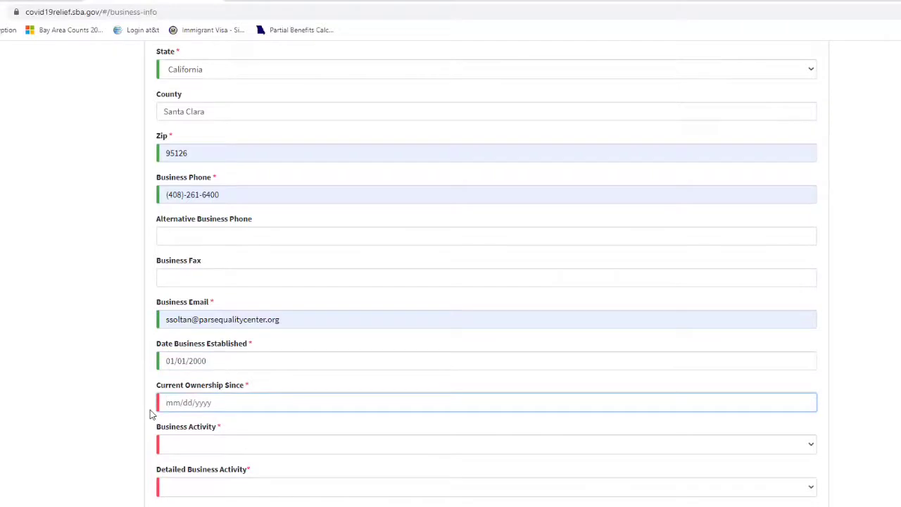
type("01/00/1201")
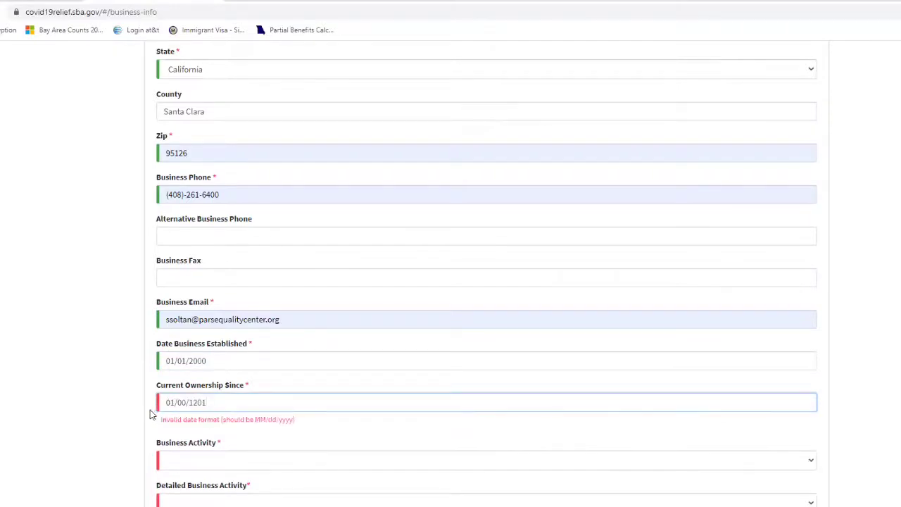
left_click_drag(207, 402, 177, 403)
type("01/201")
left_click(91, 416)
Choose Retail as the business activity.
scroll(141, 441, "down", 1)
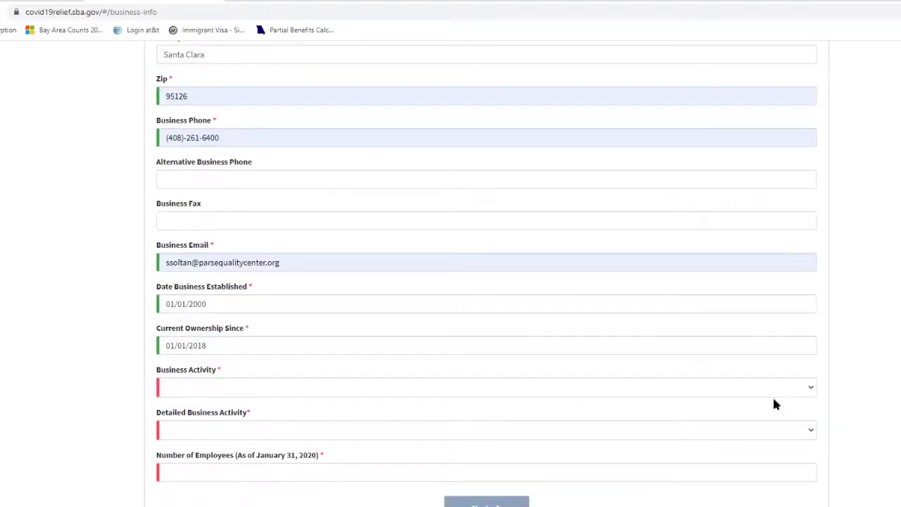
left_click(813, 389)
scroll(344, 375, "down", 1)
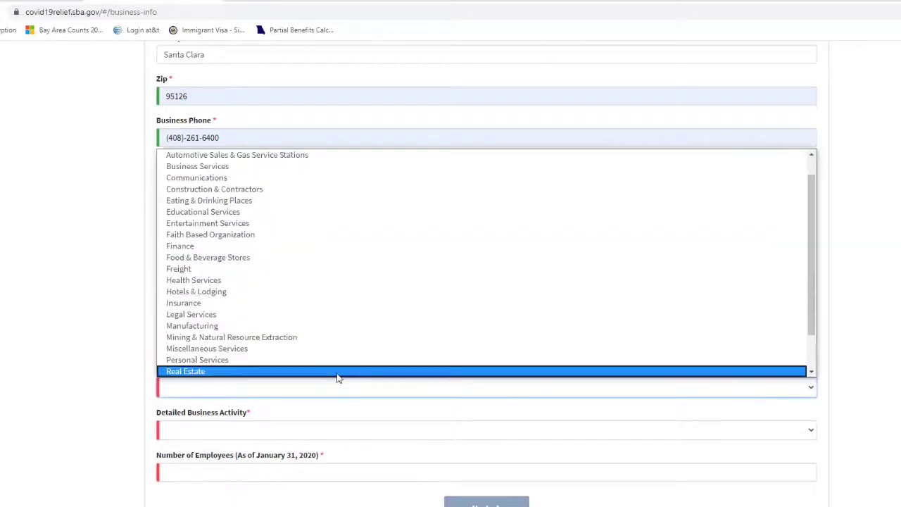
scroll(328, 342, "up", 1)
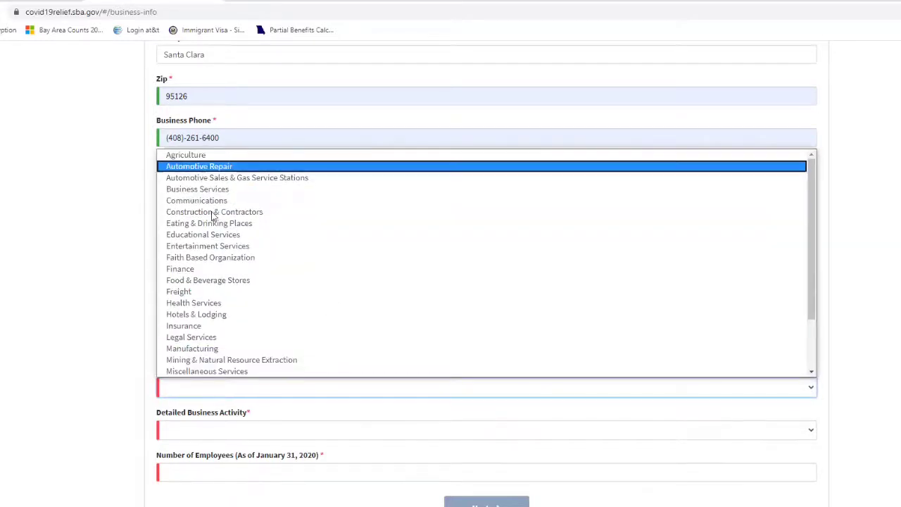
scroll(236, 310, "down", 2)
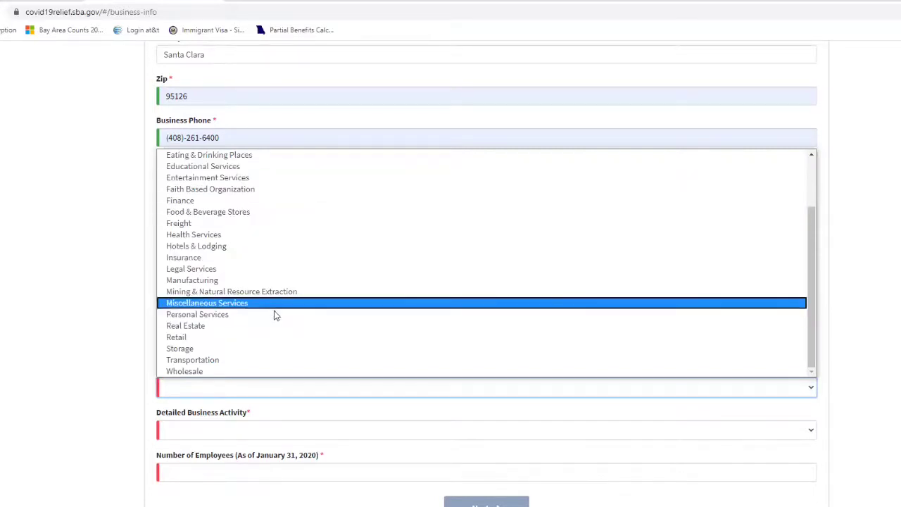
left_click(204, 337)
Set the detailed business activity to Flea Market.
scroll(127, 397, "down", 1)
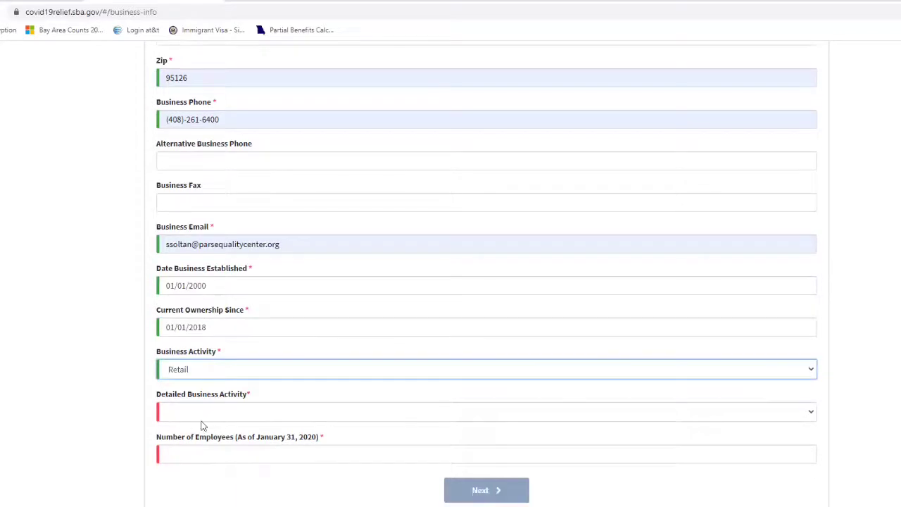
left_click(194, 416)
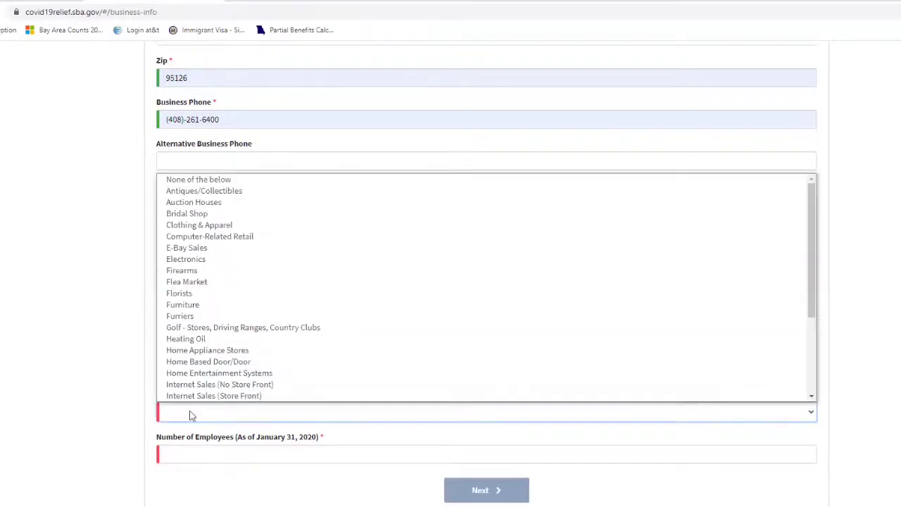
scroll(239, 373, "down", 1)
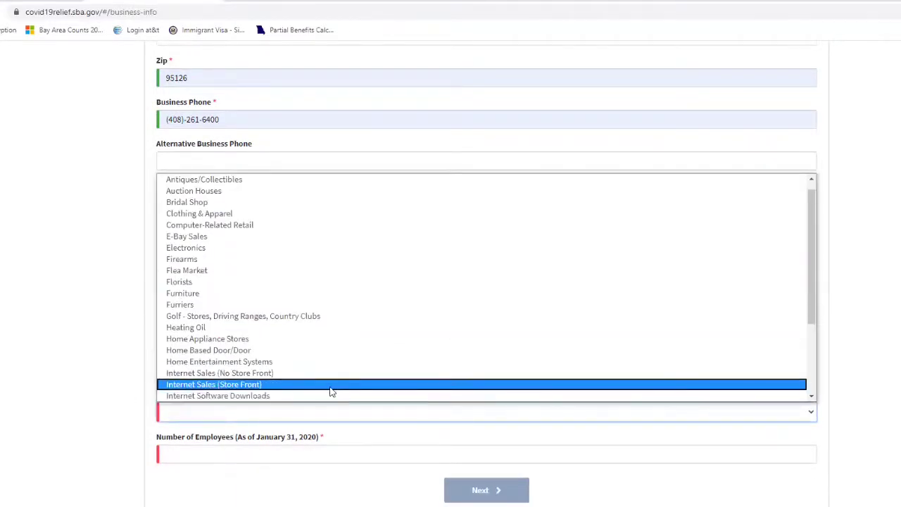
scroll(332, 390, "up", 1)
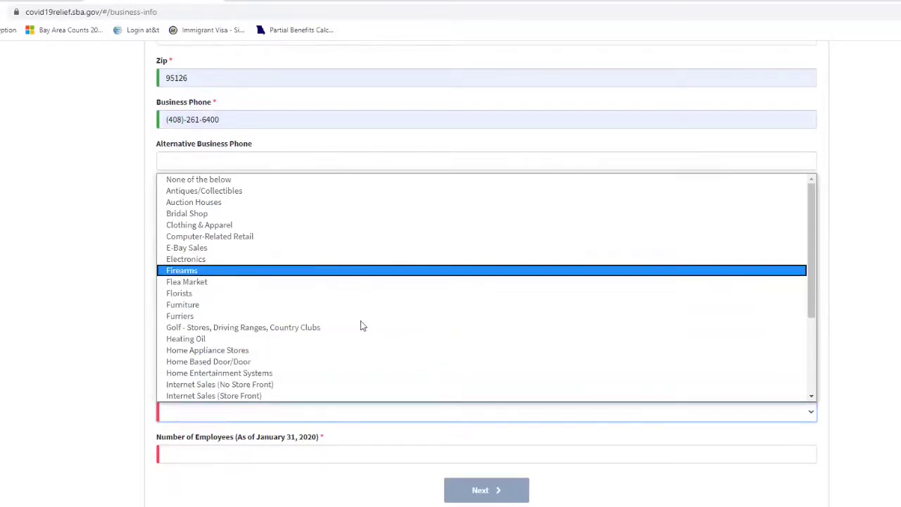
left_click(210, 284)
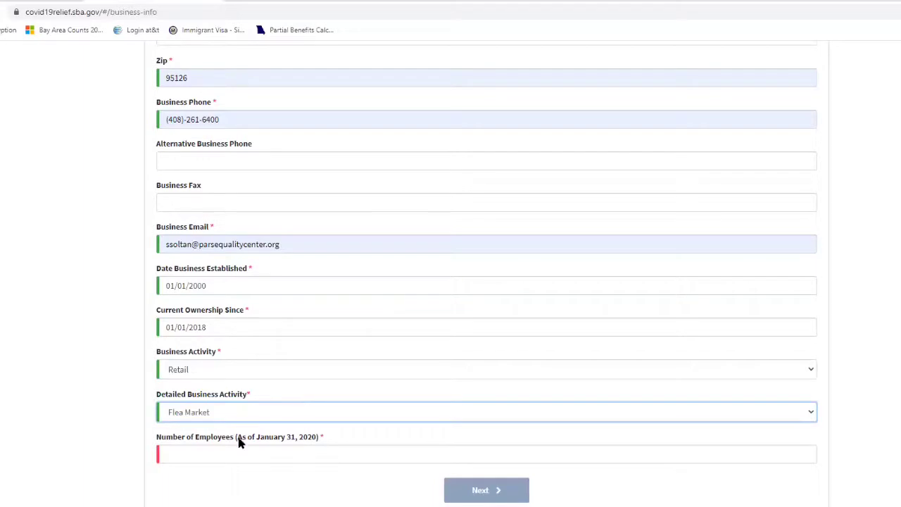
left_click(351, 419)
scroll(351, 392, "down", 1)
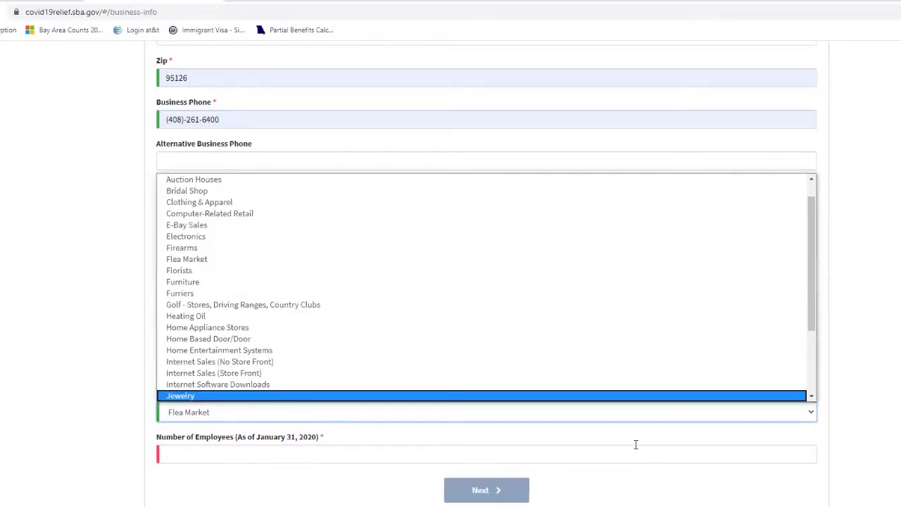
key("Up")
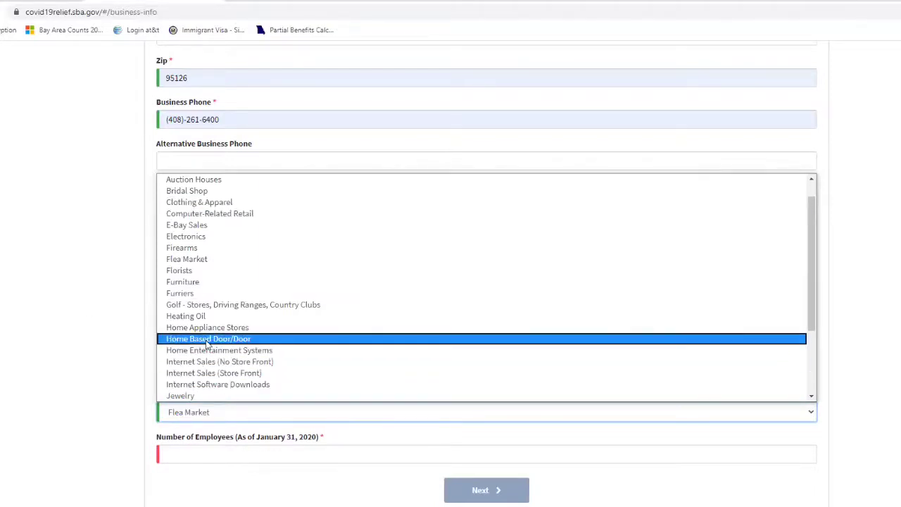
scroll(174, 398, "down", 1)
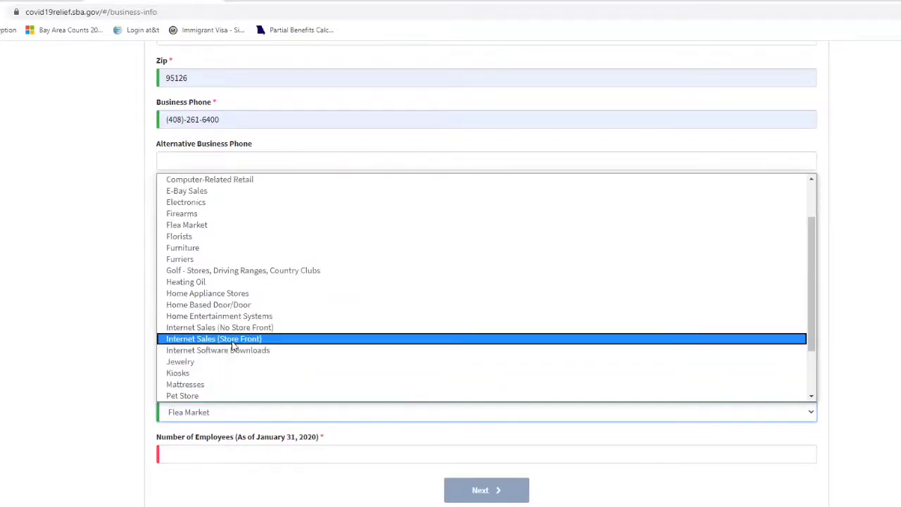
scroll(184, 366, "down", 2)
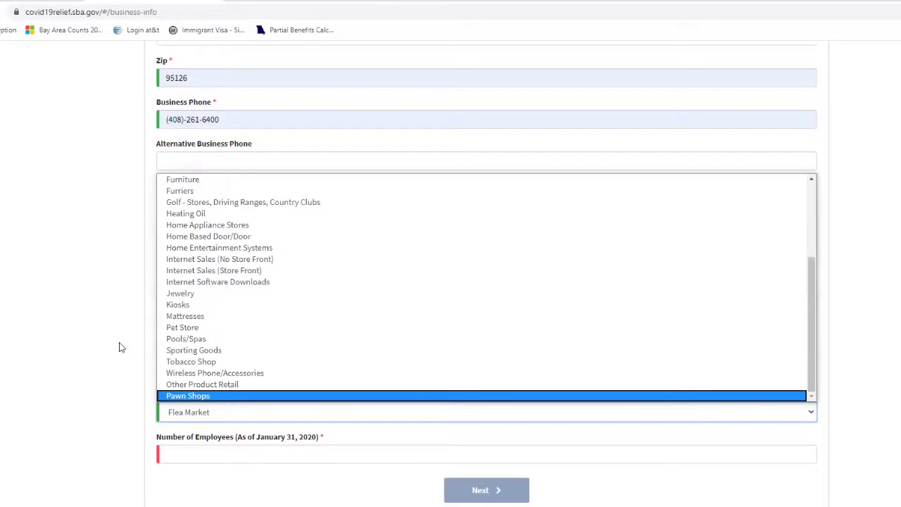
left_click(121, 376)
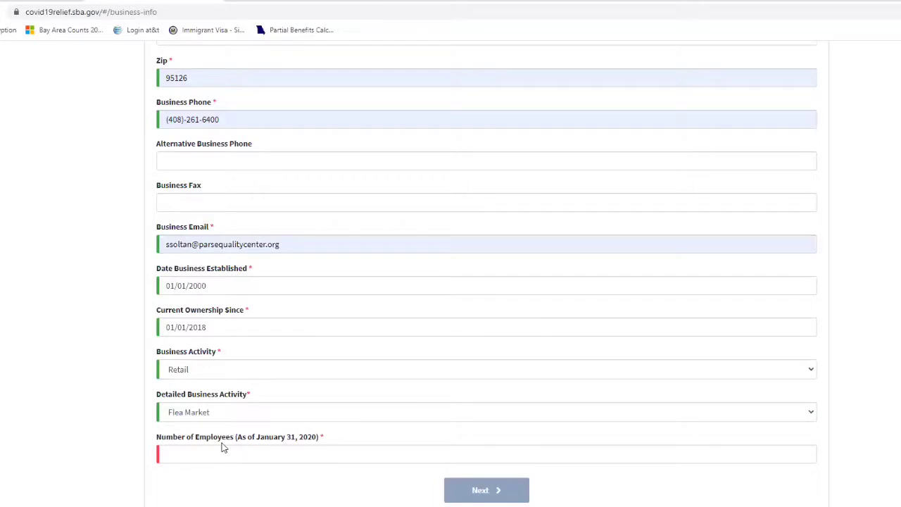
Enter 1 as the number of employees and try to proceed.
left_click(184, 454)
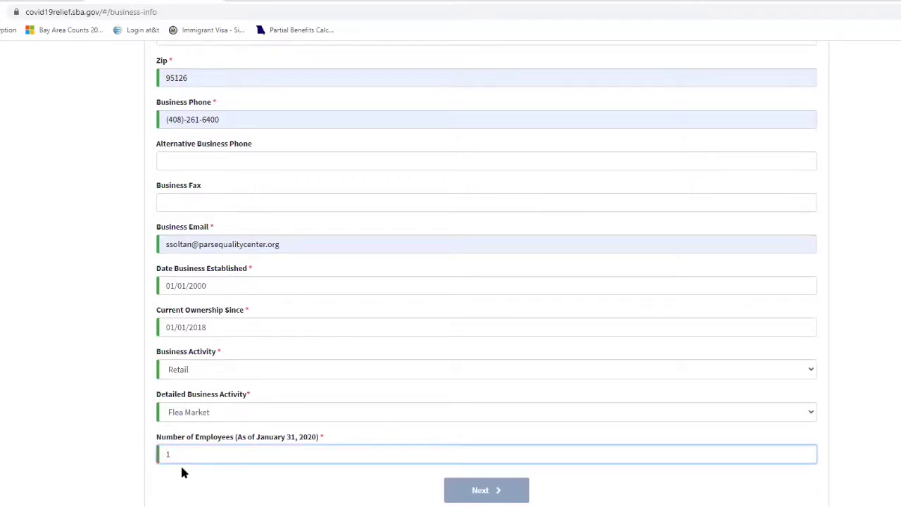
key("Page_Up")
key("Page_Down")
scroll(221, 457, "up", 4)
scroll(221, 459, "up", 3)
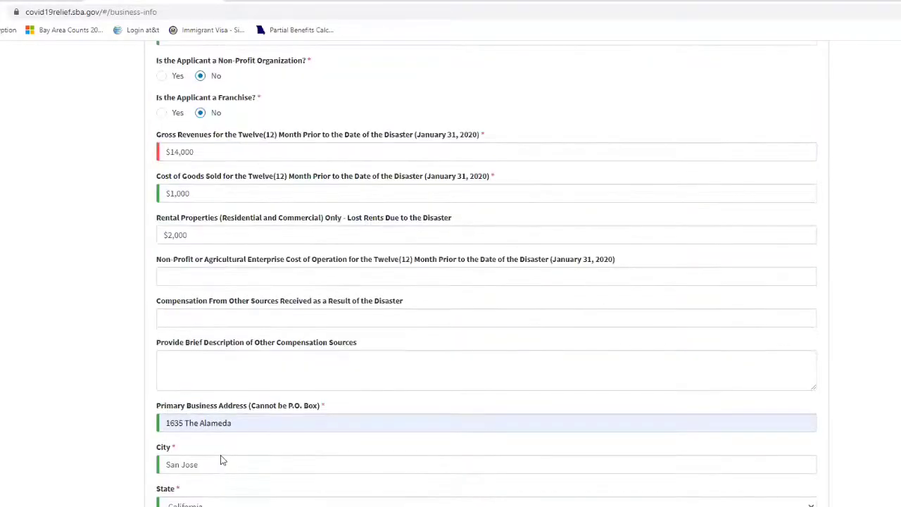
scroll(221, 458, "up", 4)
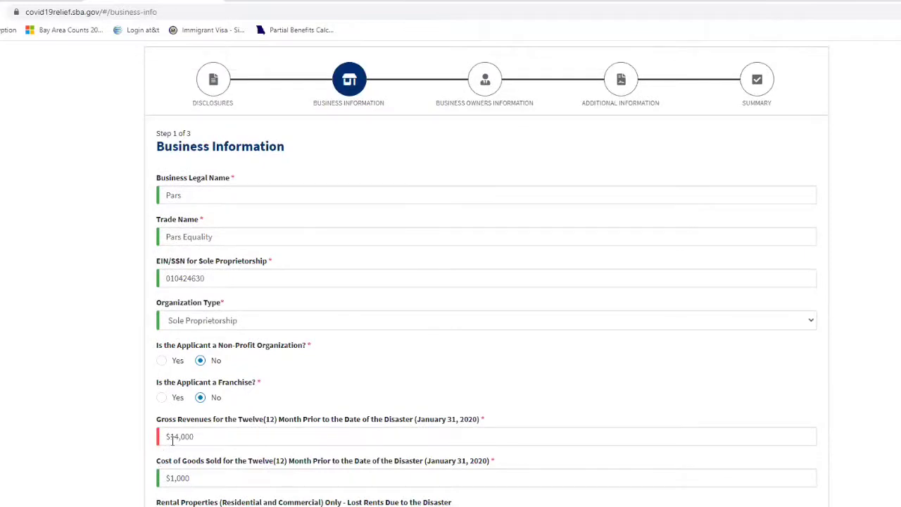
scroll(171, 438, "down", 15)
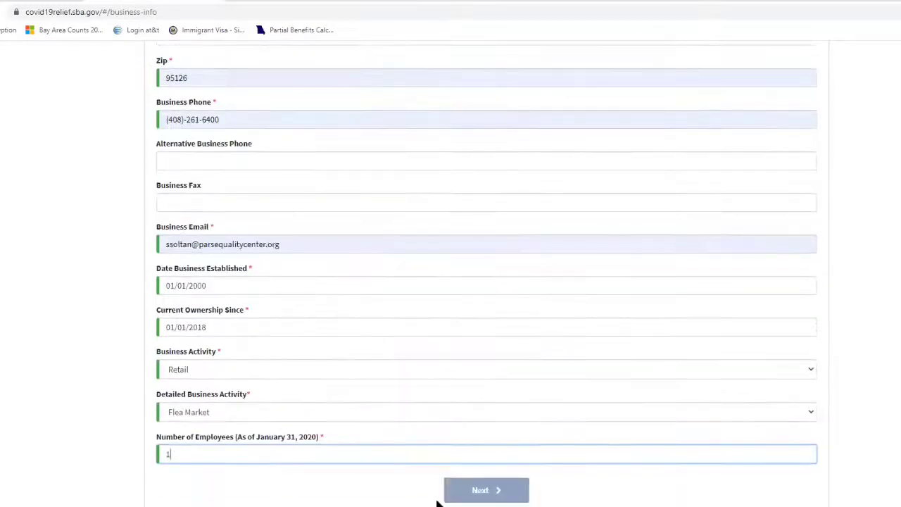
left_click(473, 492)
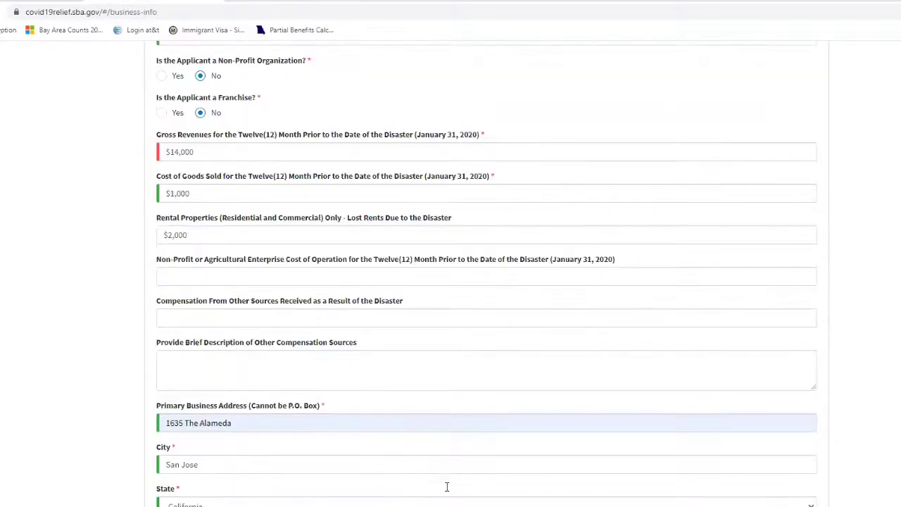
Change gross revenues from $14,000 to $50,000.
left_click_drag(179, 152, 161, 155)
double_click(158, 154)
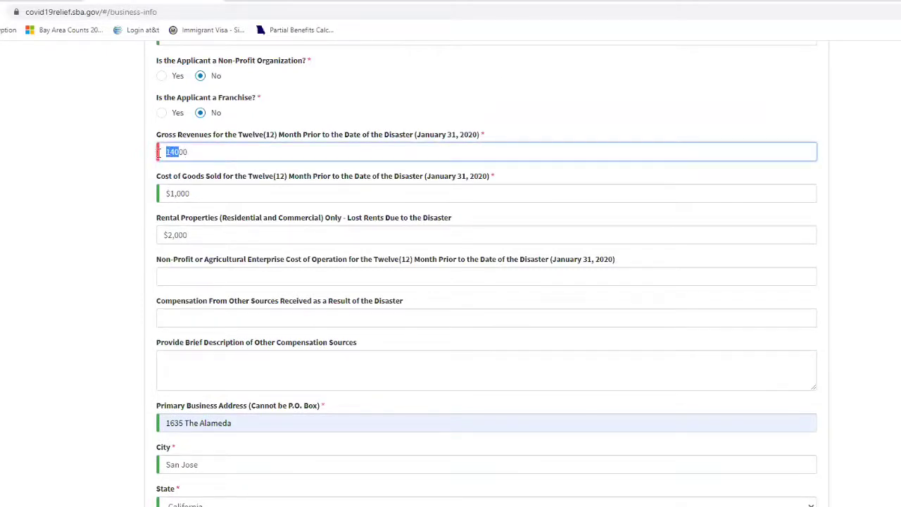
type("50000")
left_click(119, 171)
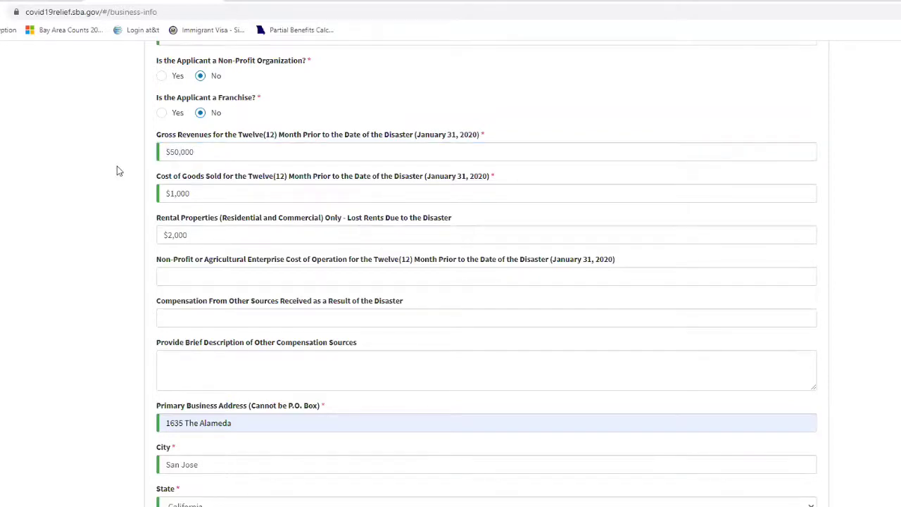
scroll(114, 176, "down", 3)
scroll(111, 181, "up", 4)
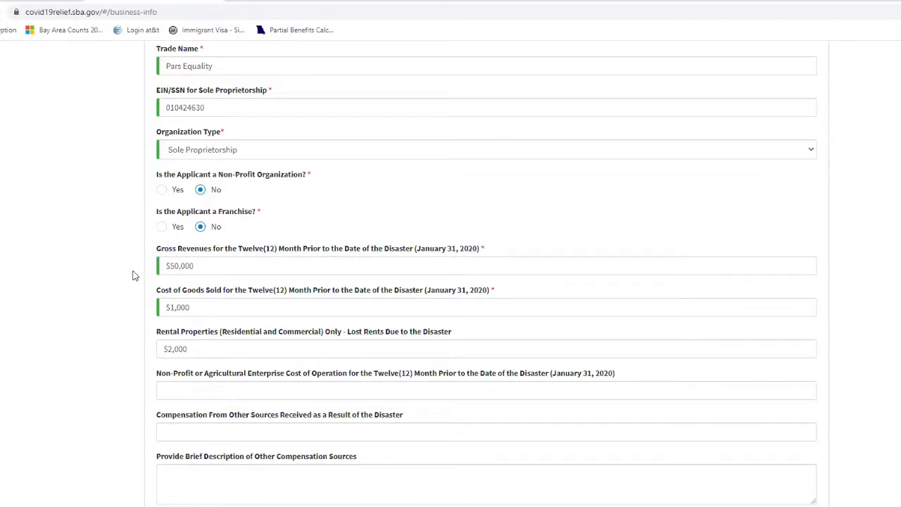
scroll(134, 276, "down", 1)
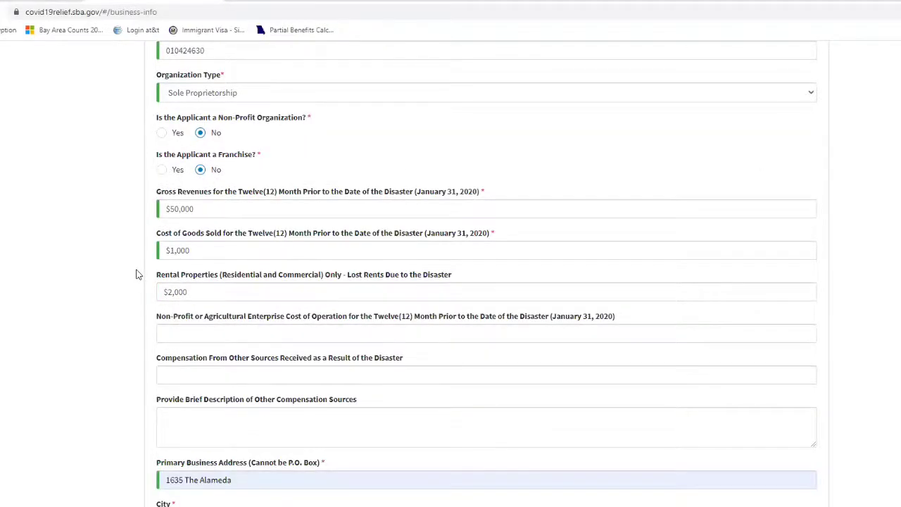
scroll(138, 273, "down", 1)
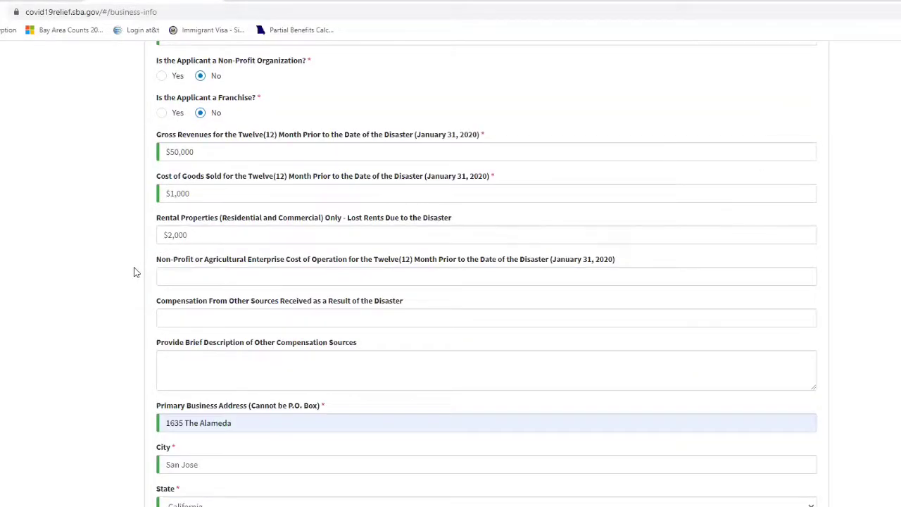
scroll(134, 274, "down", 9)
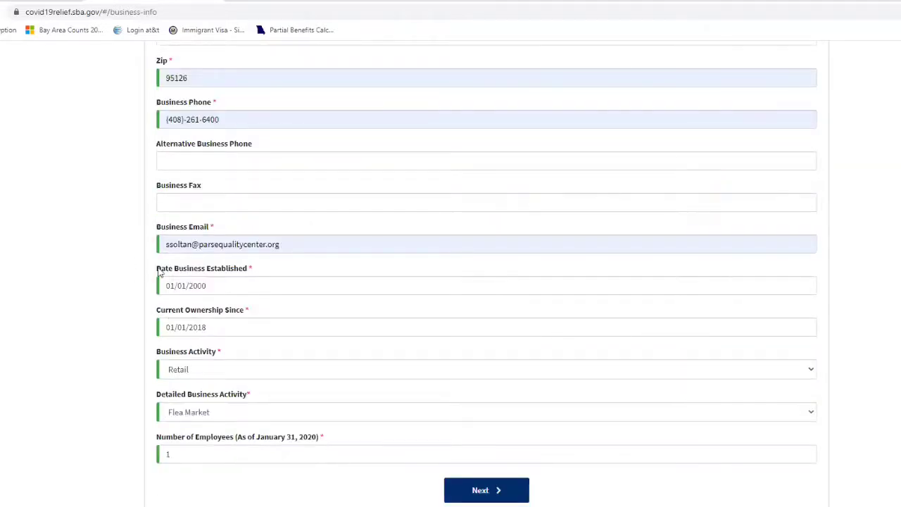
Go to the Business Owners step and answer No to being owned by a business entity.
left_click(479, 490)
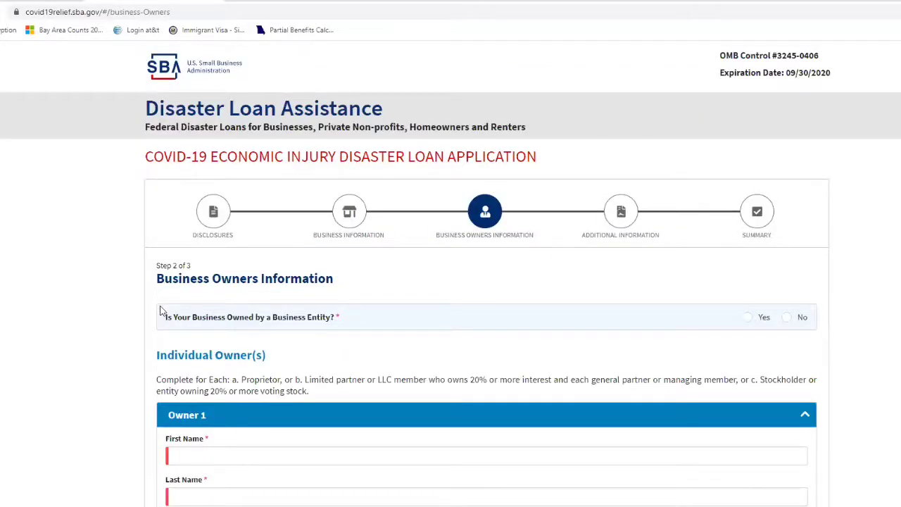
scroll(161, 310, "down", 2)
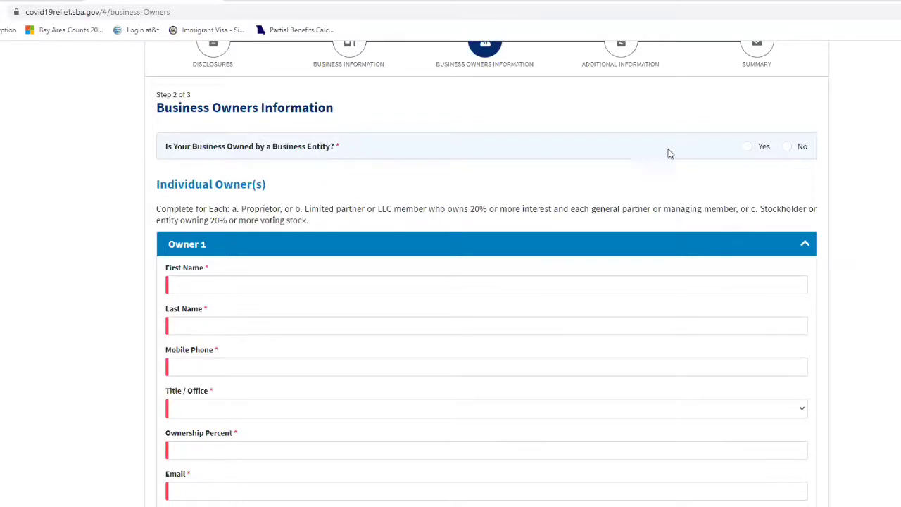
left_click(745, 148)
scroll(219, 320, "down", 2)
scroll(225, 310, "down", 2)
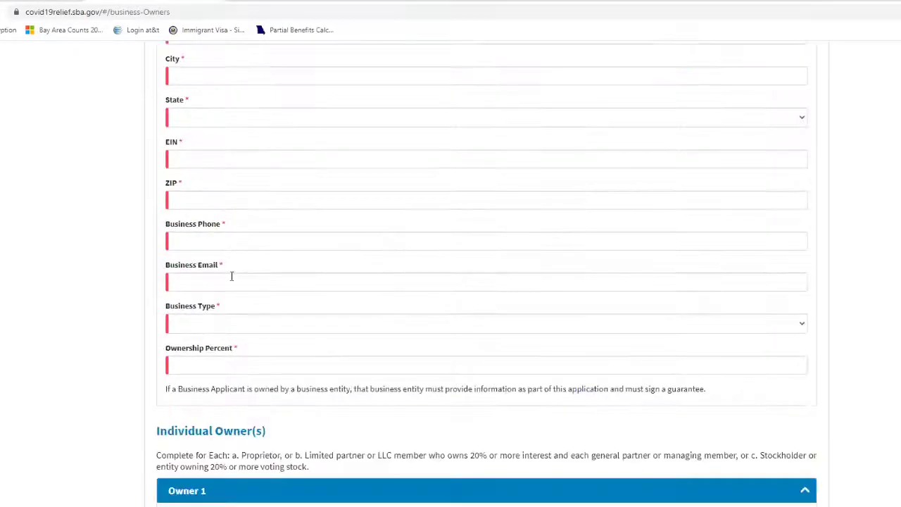
scroll(249, 316, "up", 4)
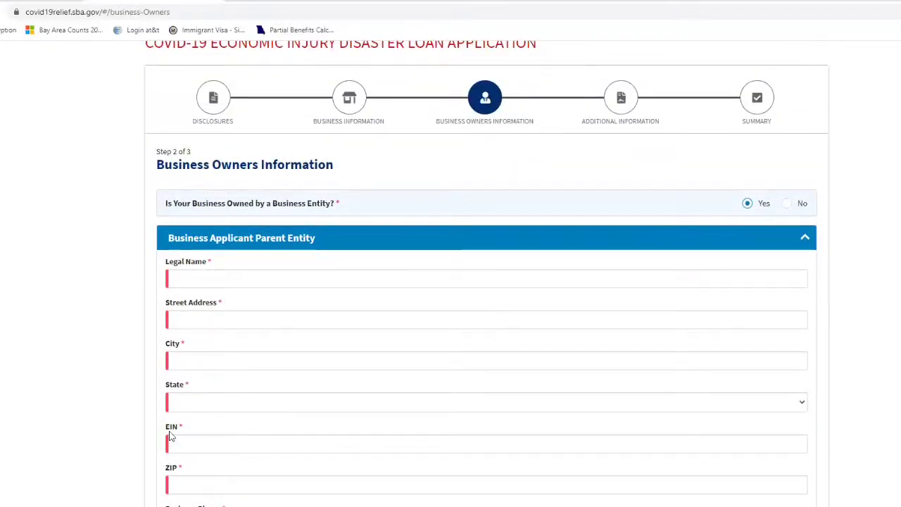
scroll(176, 436, "down", 1)
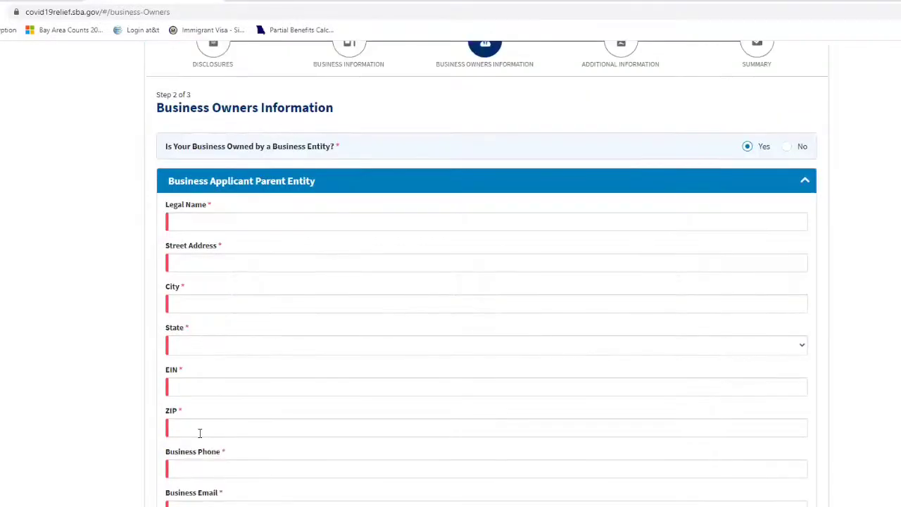
scroll(203, 479, "down", 2)
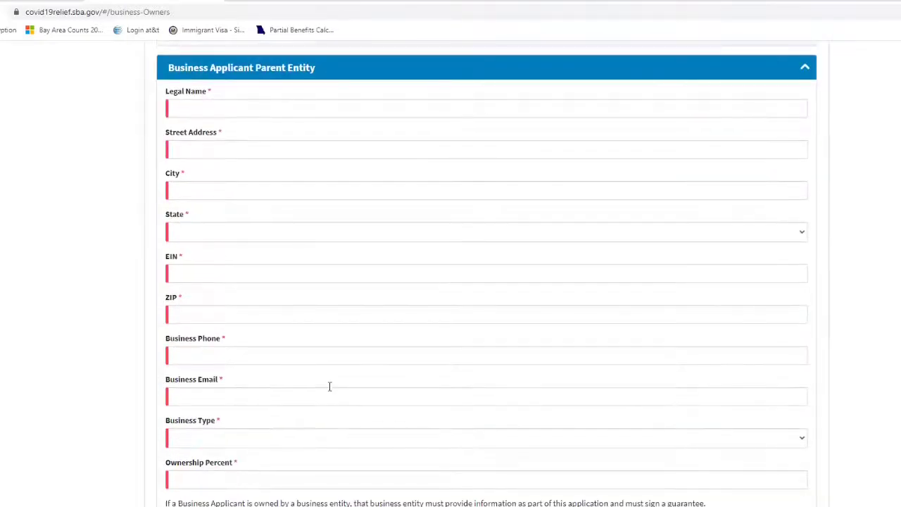
scroll(329, 387, "up", 5)
left_click(786, 317)
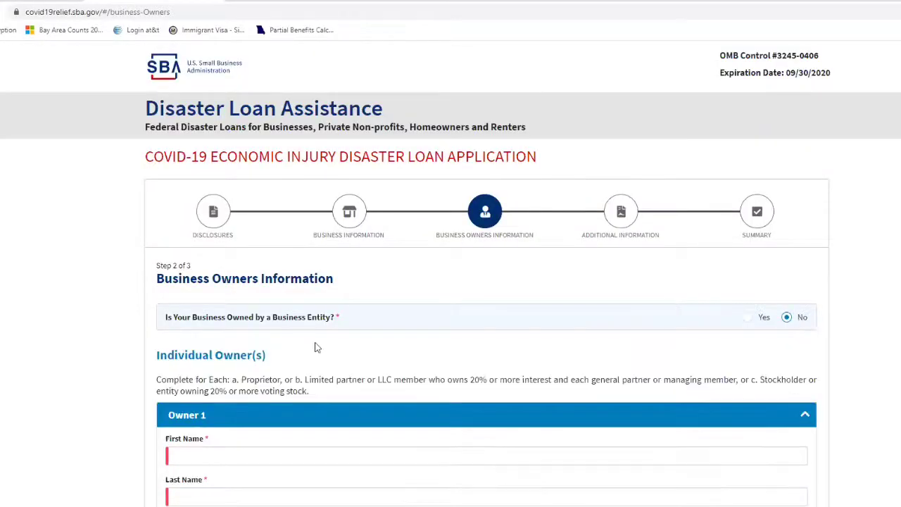
scroll(96, 330, "down", 4)
Fill the owner's first and last name from suggestions and enter the mobile phone.
left_click(190, 227)
left_click(186, 252)
left_click(179, 269)
left_click(182, 314)
scroll(112, 253, "down", 3)
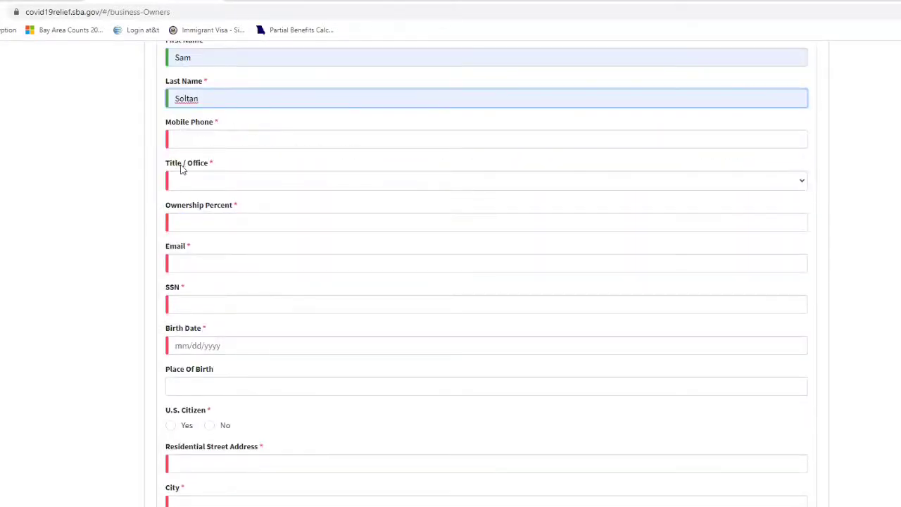
left_click(181, 140)
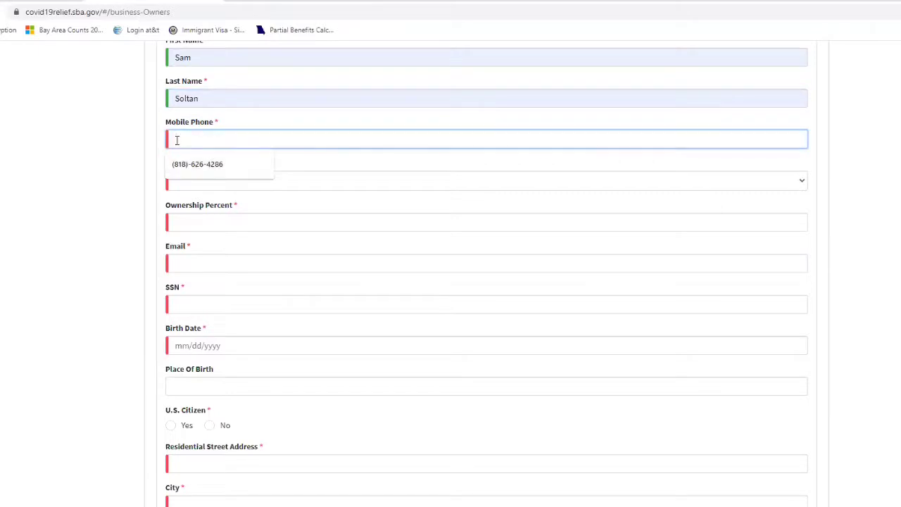
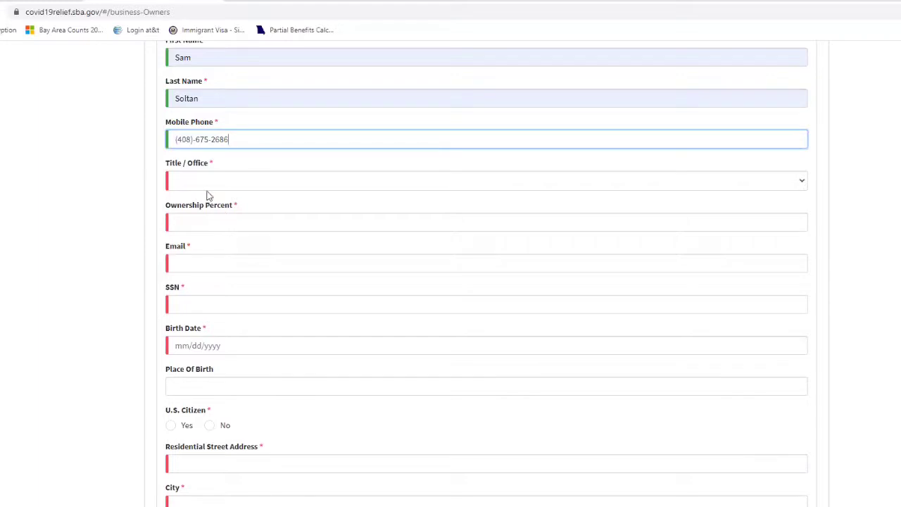
Set the owner's title to Owner.
left_click(802, 180)
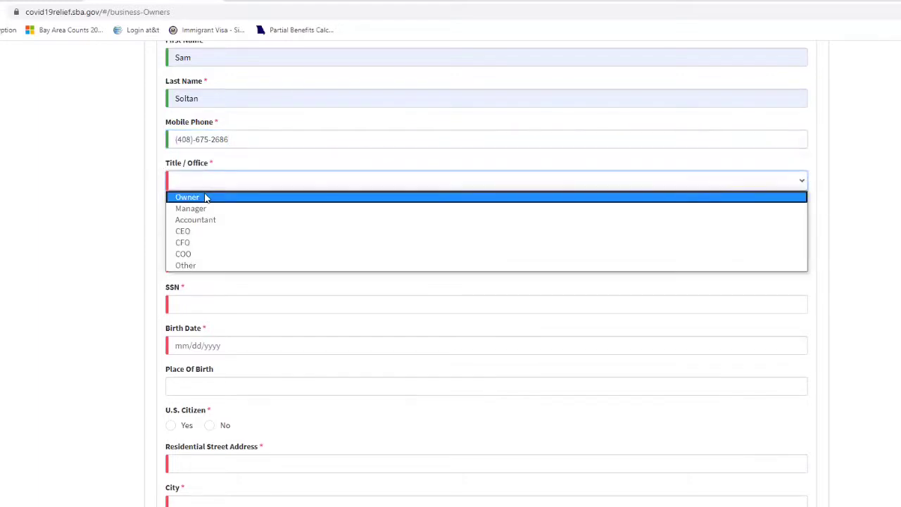
left_click(205, 197)
left_click(230, 183)
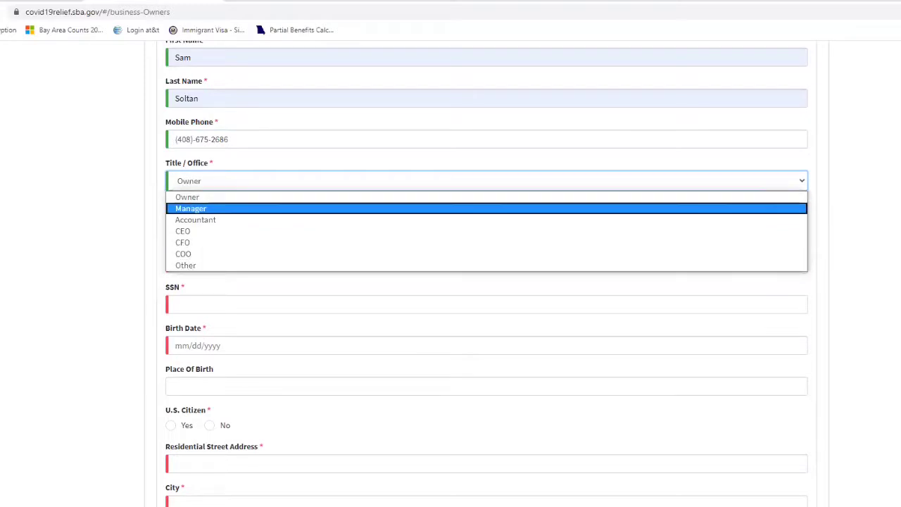
left_click(803, 184)
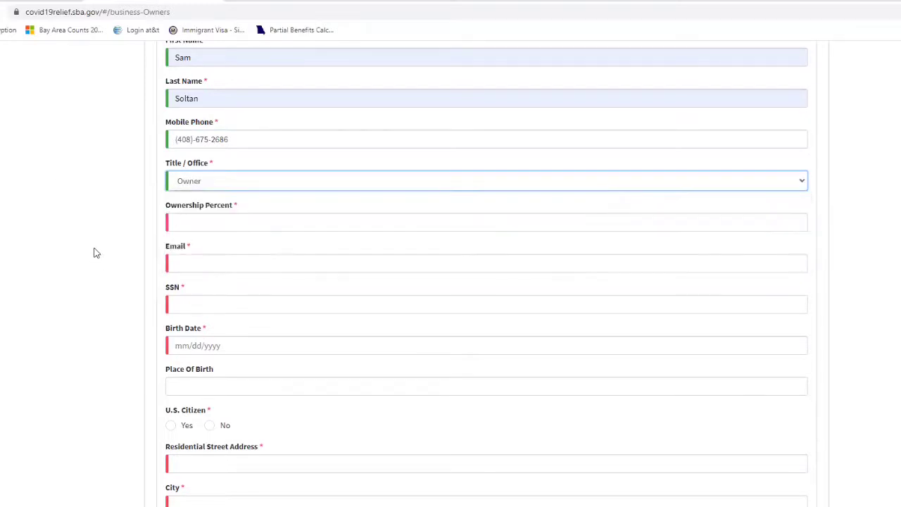
scroll(95, 251, "down", 1)
Enter 100 as the ownership percent and fill the owner's email from the saved suggestion.
left_click(204, 164)
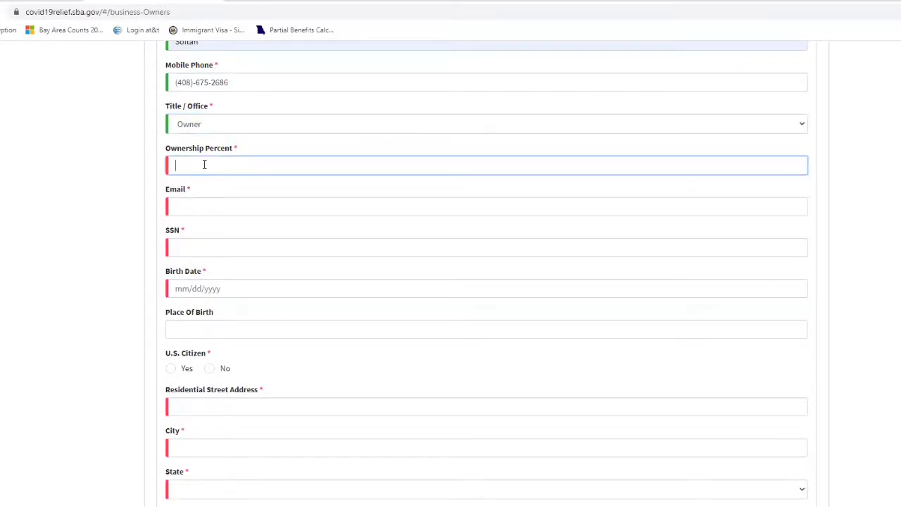
type("100")
left_click(73, 174)
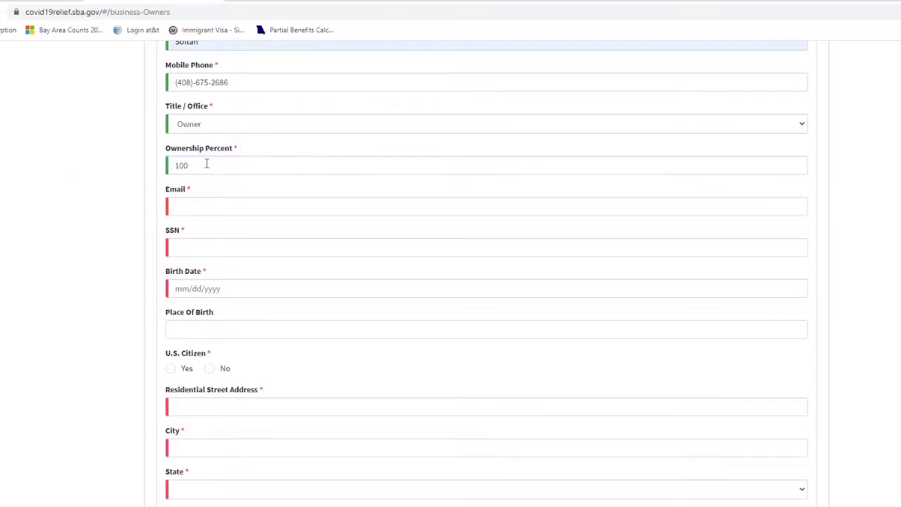
left_click(188, 205)
left_click(191, 229)
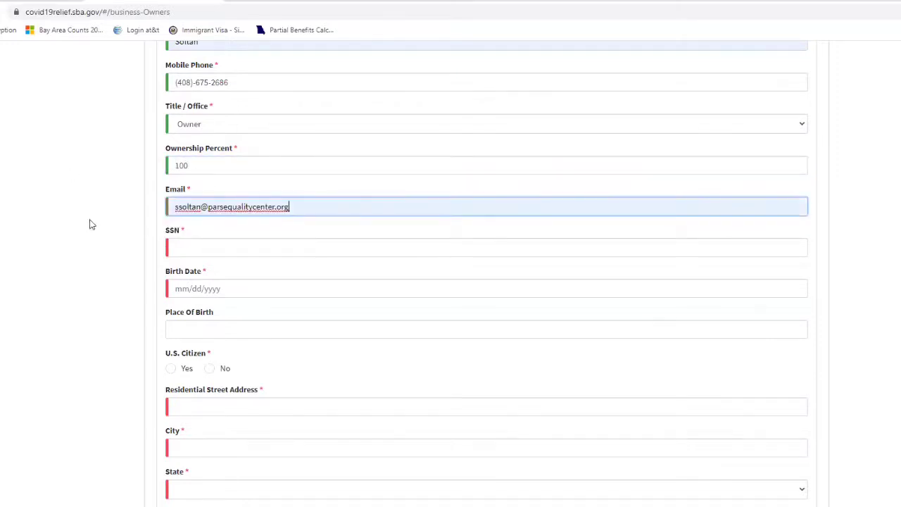
Enter the owner's SSN and accept the suggested birth date.
scroll(99, 213, "down", 1)
left_click(182, 191)
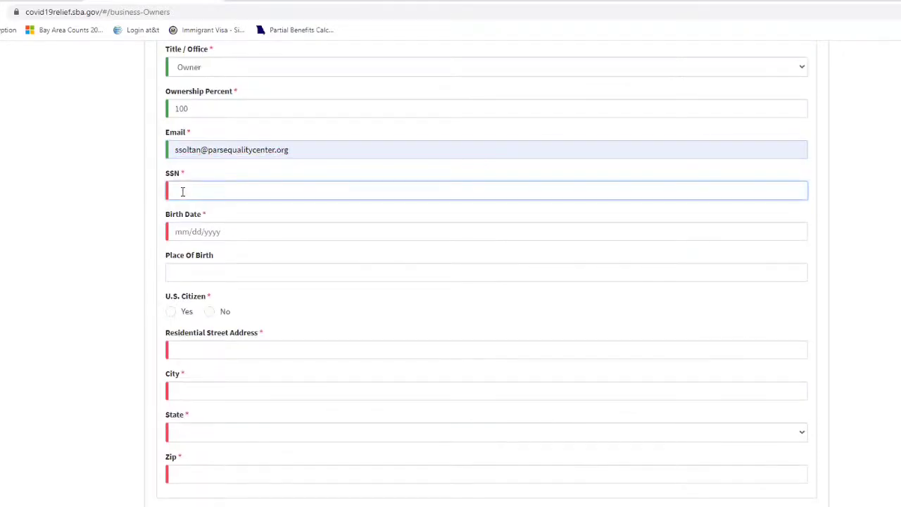
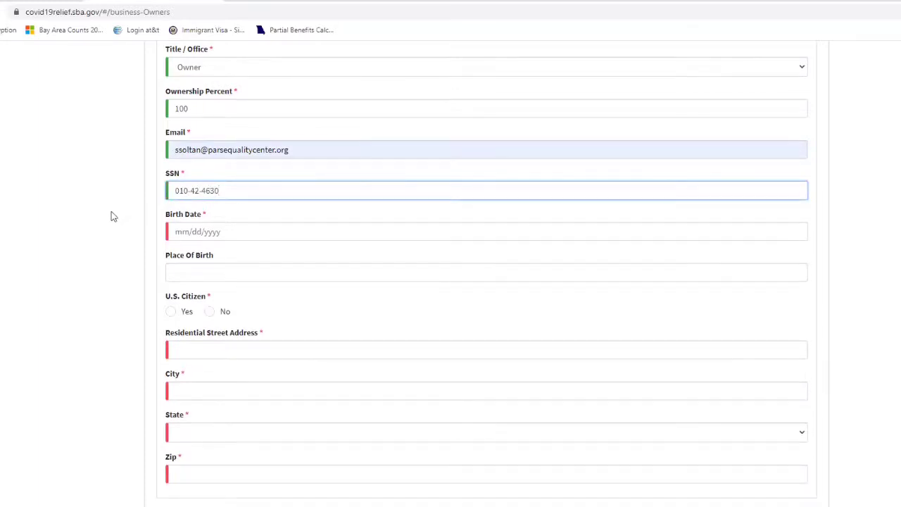
scroll(105, 219, "down", 1)
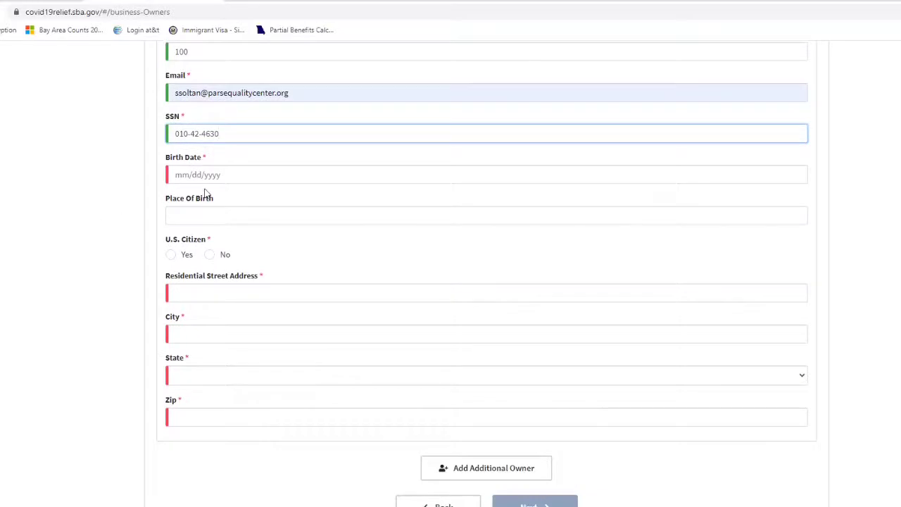
left_click(191, 176)
left_click(190, 201)
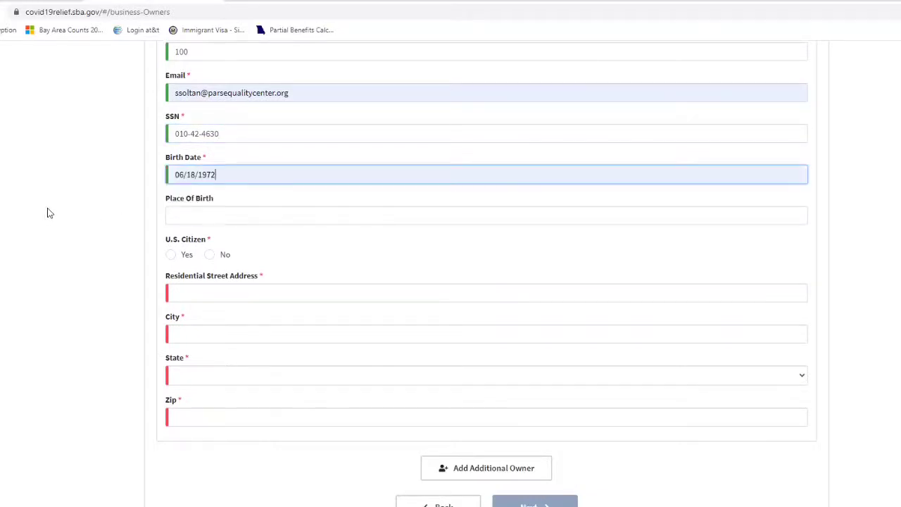
Fill in the suggested place of birth and mark the owner a U.S. citizen.
left_click(169, 211)
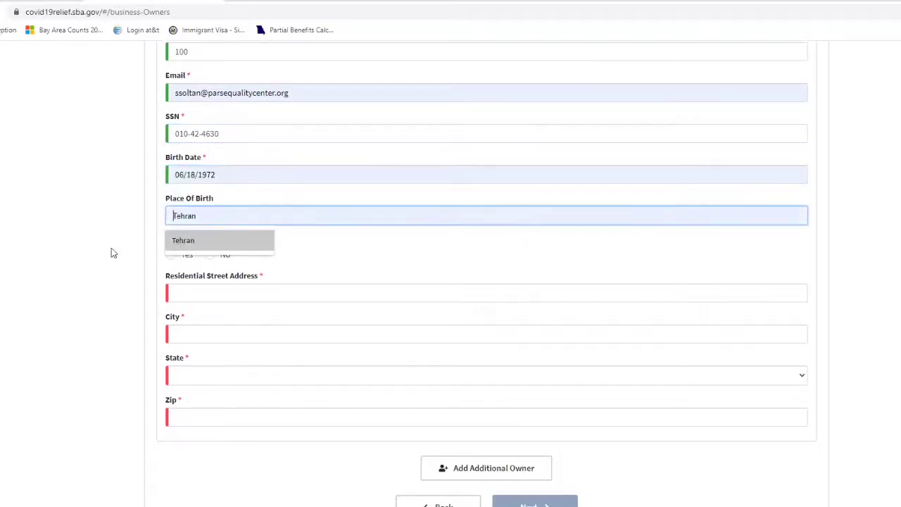
left_click(176, 239)
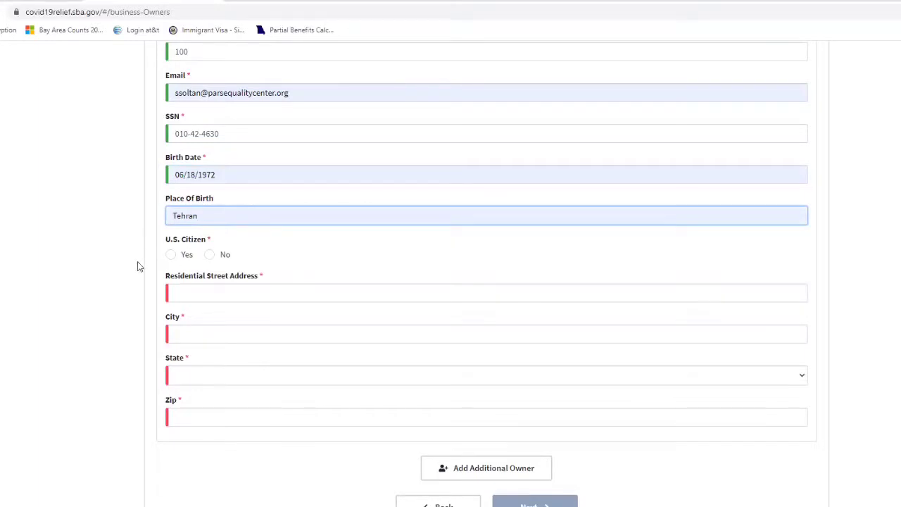
scroll(138, 262, "down", 1)
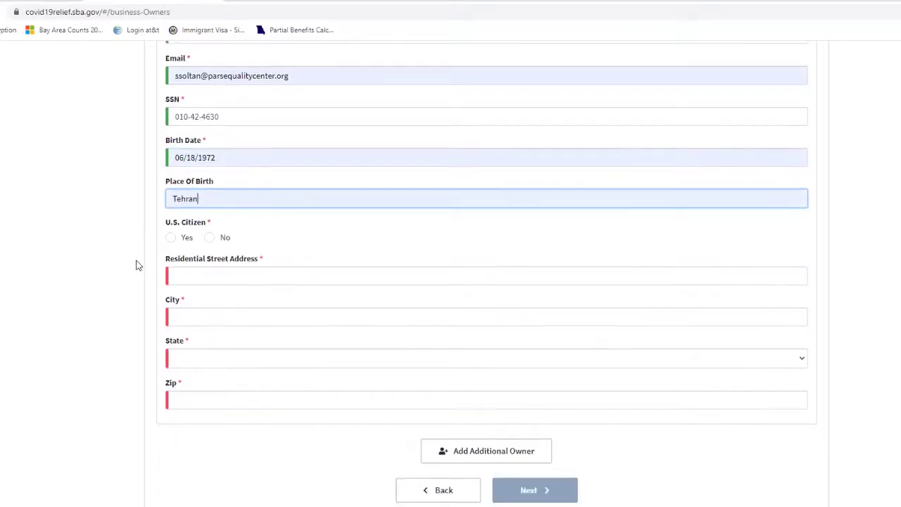
left_click(168, 238)
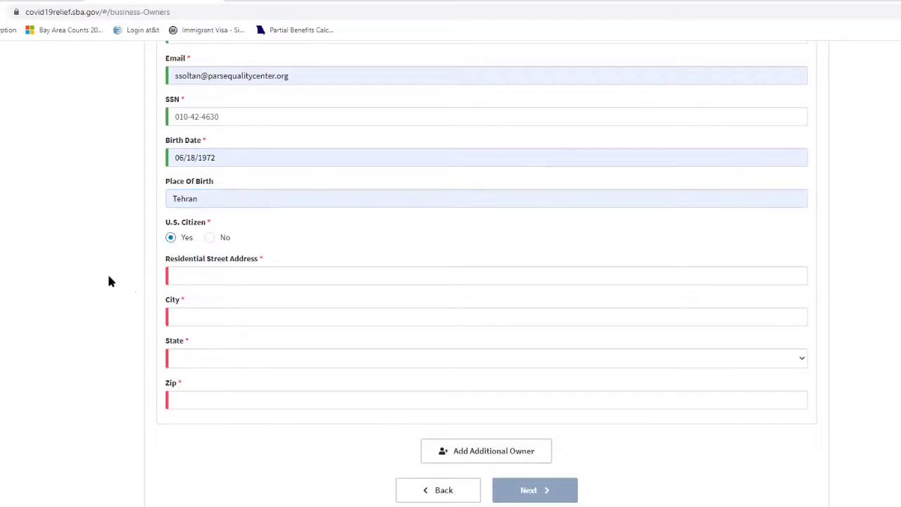
Autofill the residential address from a saved entry and retype the street address.
left_click(181, 279)
left_click(176, 339)
left_click_drag(259, 276, 135, 270)
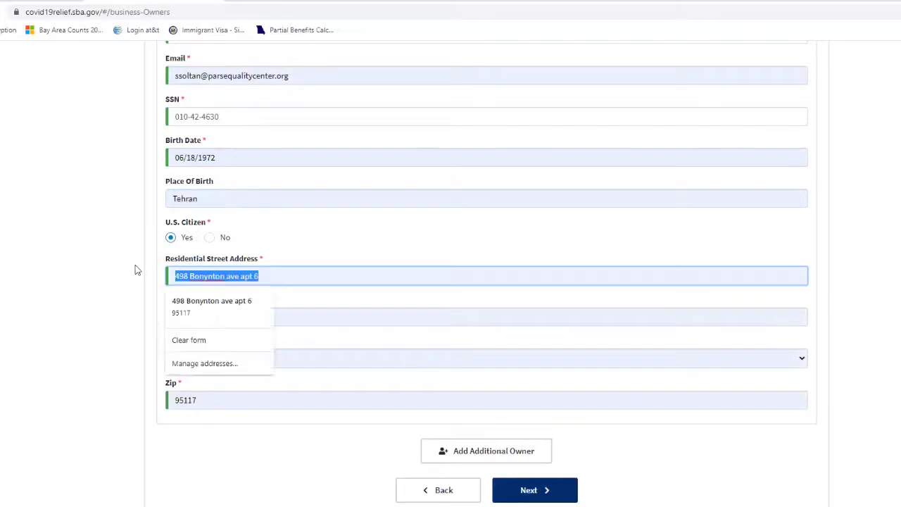
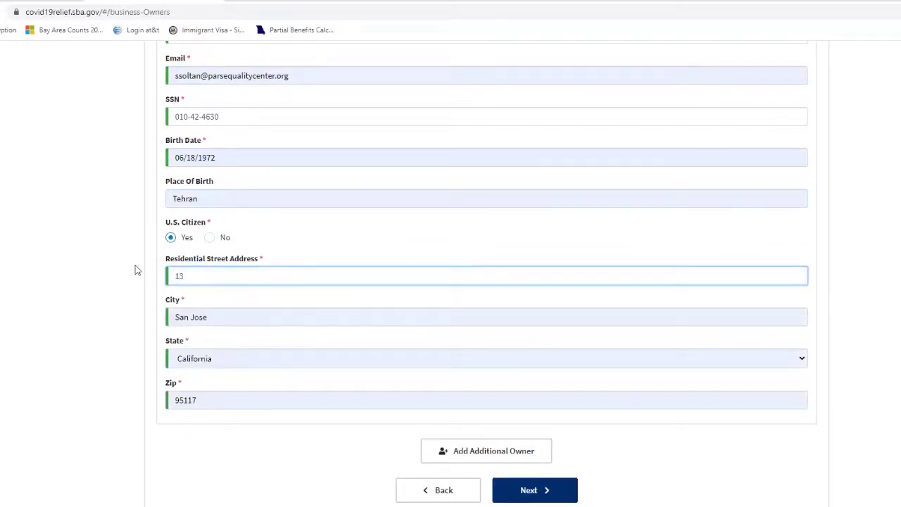
Correct the last three digits of the zip code and review the filled address fields.
left_click(197, 400)
left_click_drag(197, 400, 184, 402)
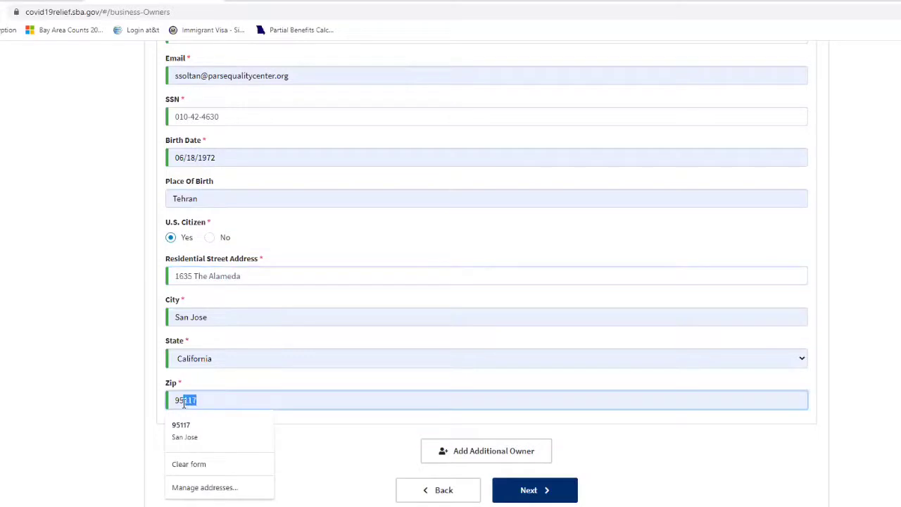
type("126")
left_click(40, 346)
scroll(298, 414, "up", 5)
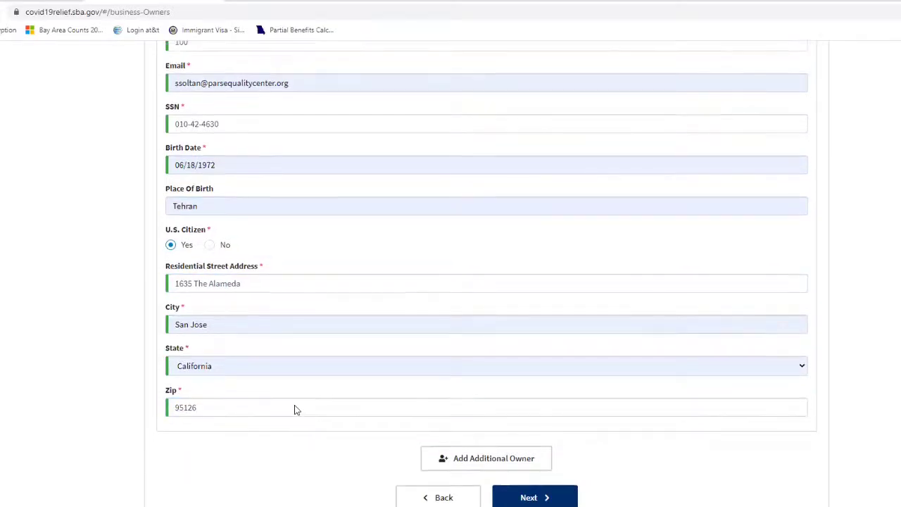
scroll(301, 399, "up", 3)
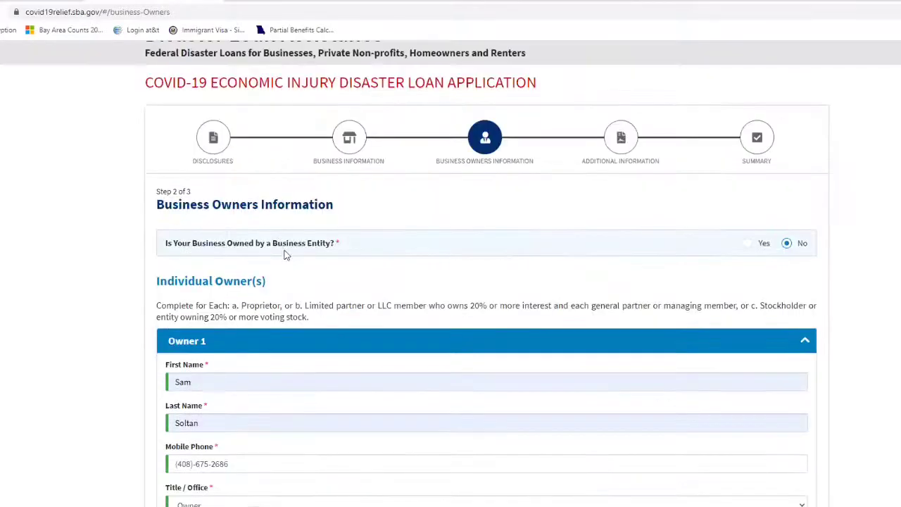
scroll(335, 354, "down", 2)
scroll(334, 353, "down", 5)
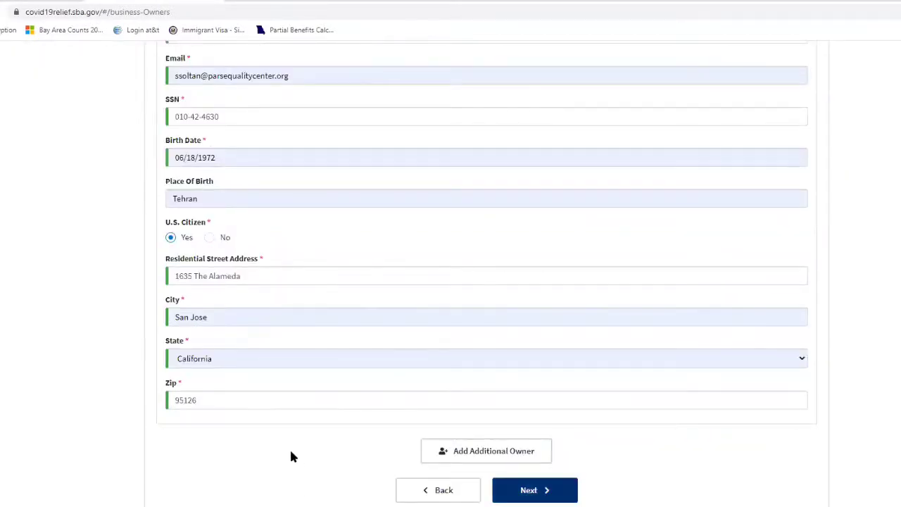
scroll(298, 456, "up", 1)
scroll(309, 454, "up", 7)
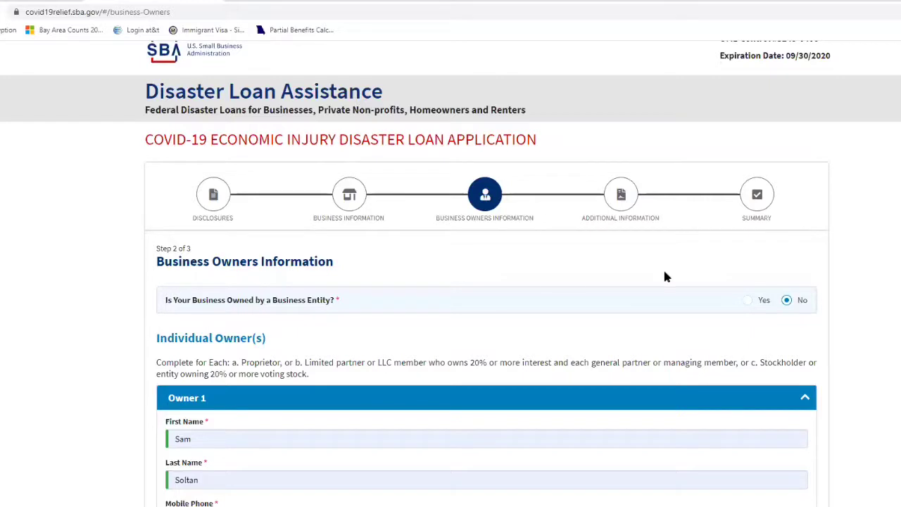
scroll(261, 400, "down", 8)
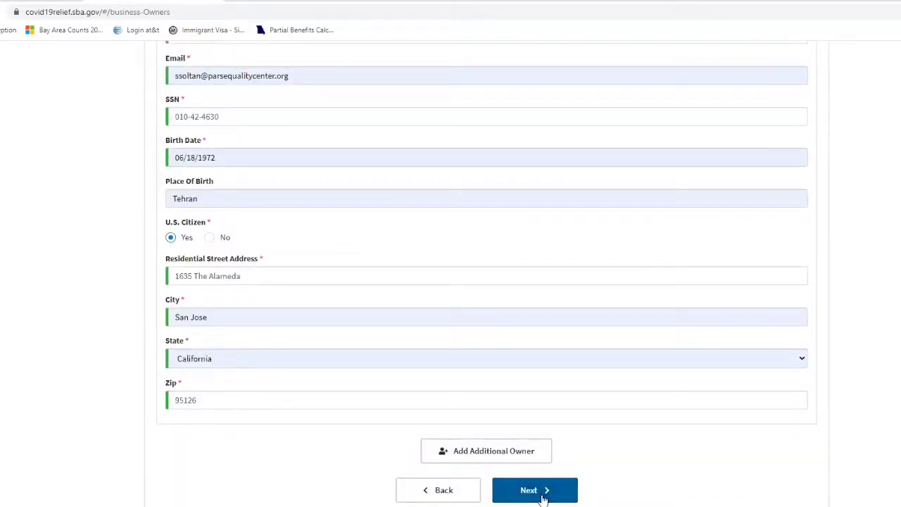
Submit the Business Owners Information page with Next to reach the Additional Information step.
left_click(538, 490)
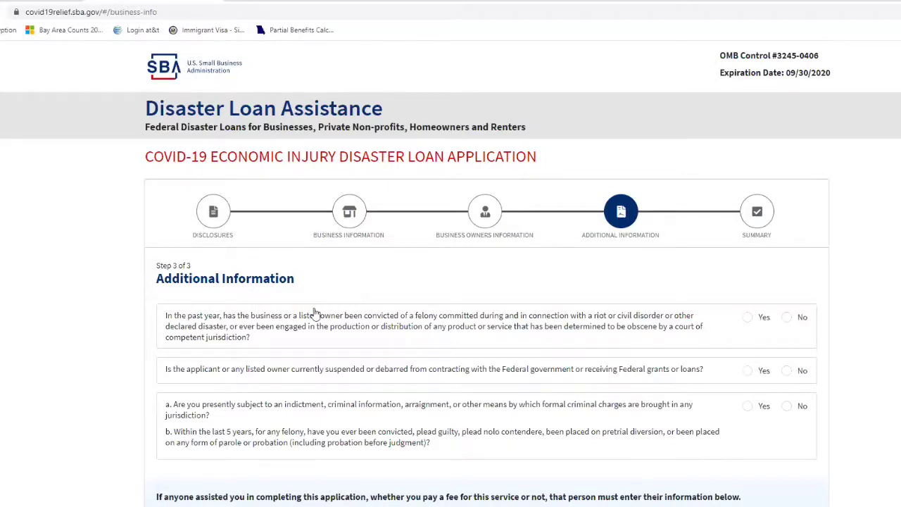
scroll(184, 182, "down", 1)
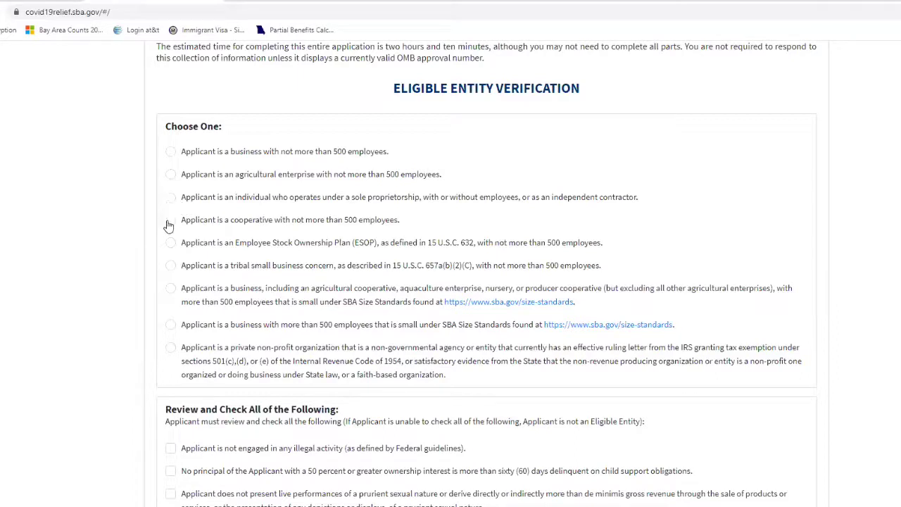
Select sole proprietorship and check all six eligibility certification statements.
left_click(171, 197)
scroll(150, 374, "down", 2)
left_click(171, 357)
left_click(171, 334)
left_click(171, 380)
left_click(171, 416)
left_click(171, 439)
left_click(171, 462)
Continue to Business Information and place the cursor in Business Legal Name.
scroll(171, 457, "down", 2)
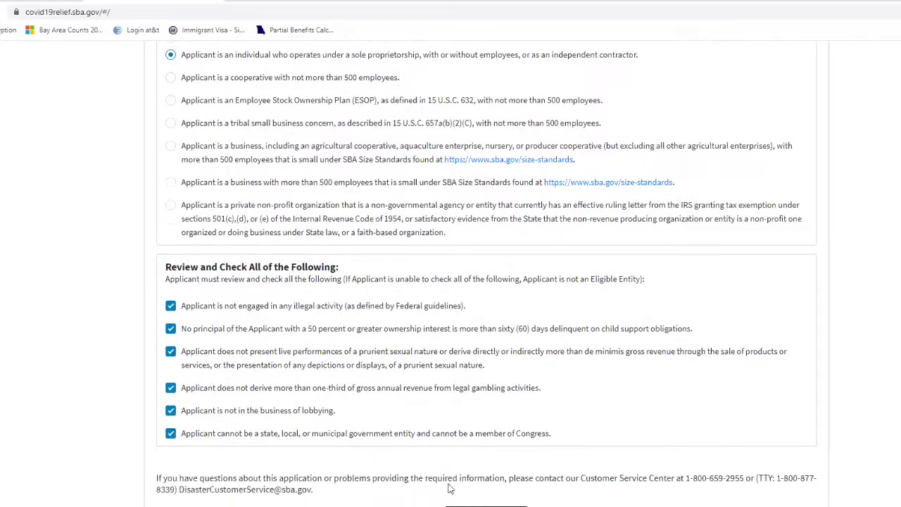
left_click(473, 490)
left_click(217, 330)
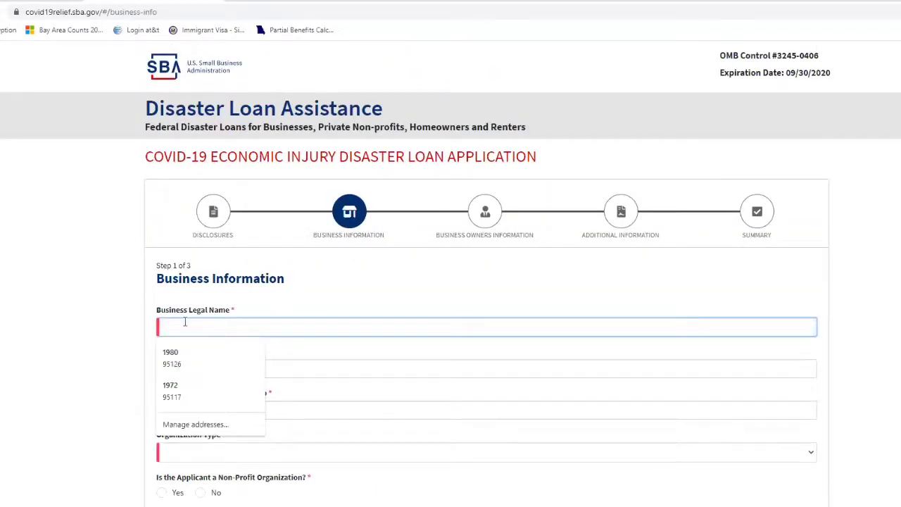
Enter legal name 'Pars', trade name 'Pars Equality', and the business tax ID.
type("Pars")
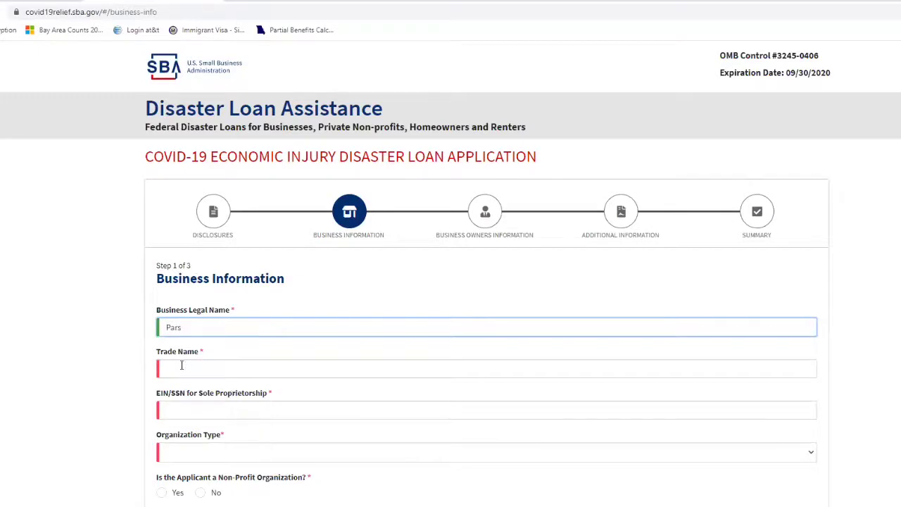
left_click(181, 365)
left_click(176, 434)
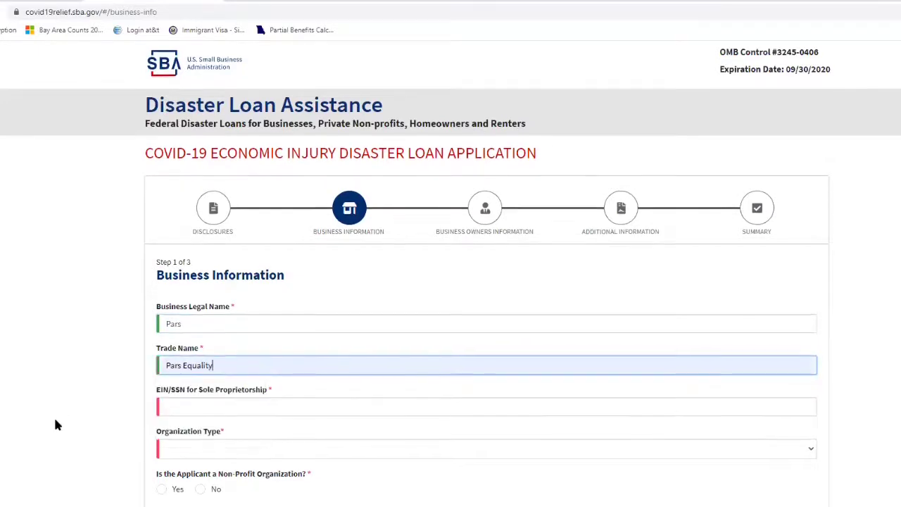
scroll(57, 422, "down", 2)
left_click(174, 295)
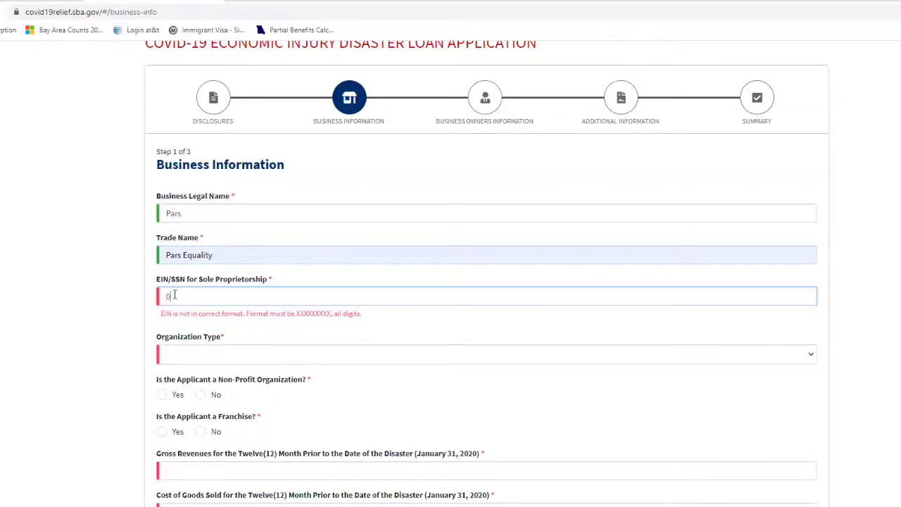
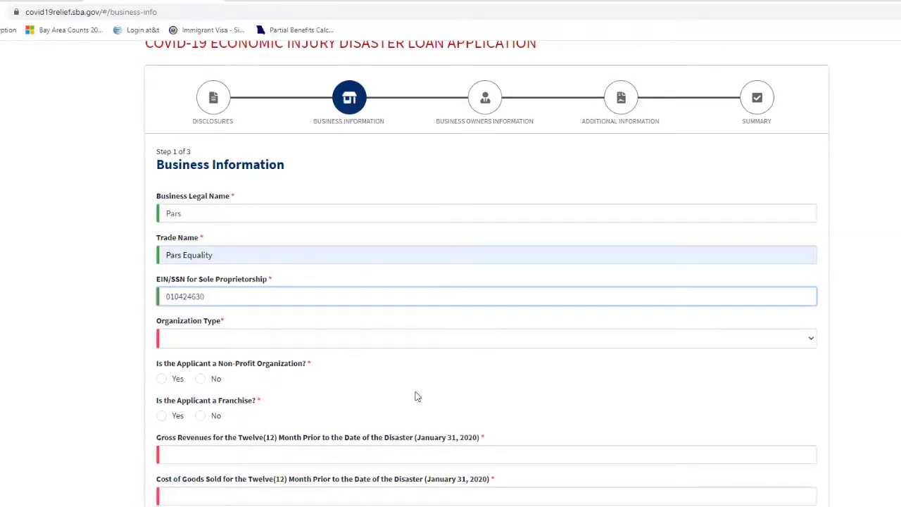
Choose Sole Proprietorship as organization type and answer No to non-profit and franchise.
left_click(242, 341)
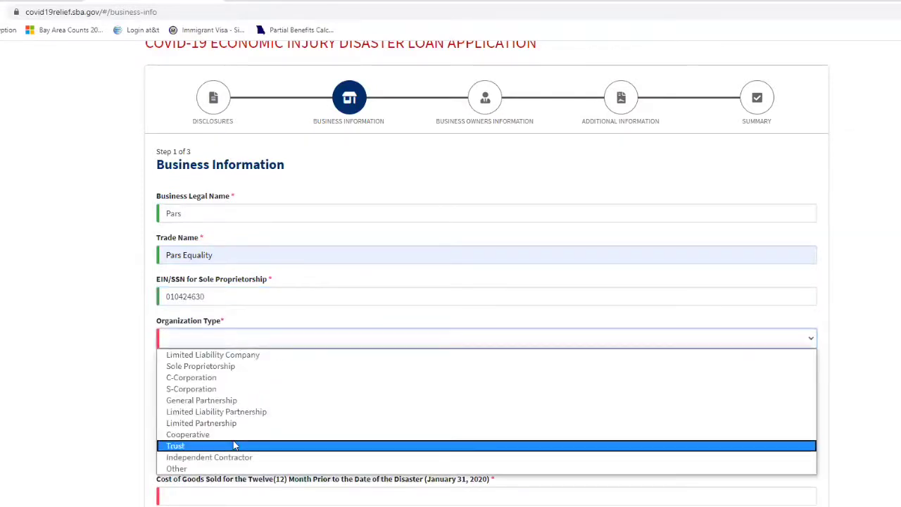
left_click(173, 366)
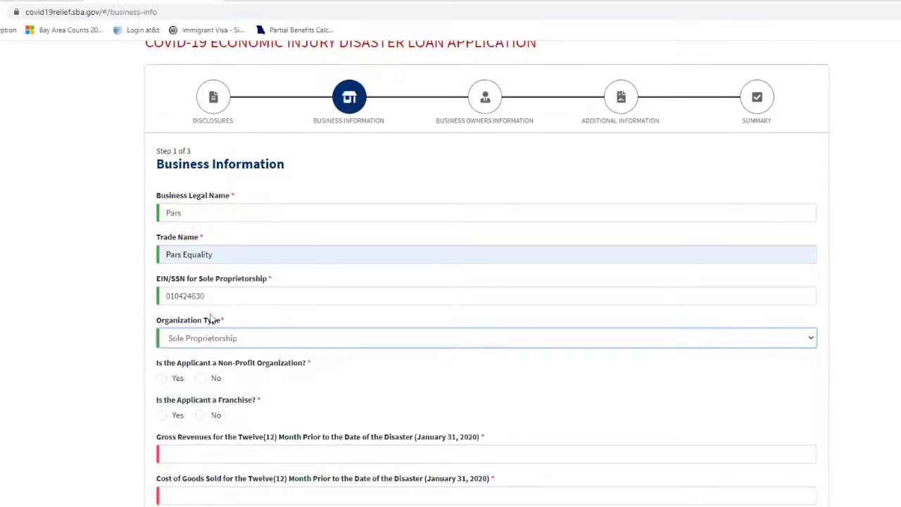
scroll(217, 269, "down", 2)
left_click(201, 266)
left_click(199, 302)
Fill gross revenues $50,000, cost of goods sold $1,000 and lost rents $5,000.
left_click(186, 343)
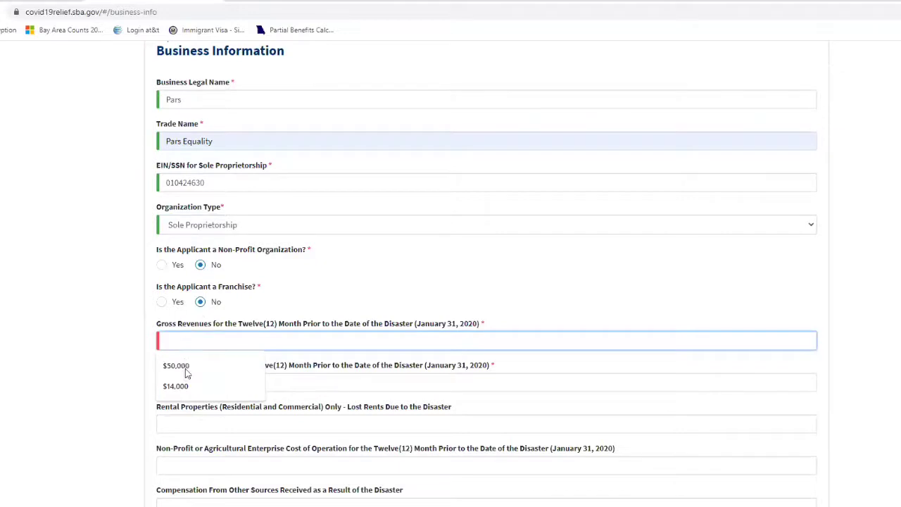
left_click(180, 365)
left_click(179, 380)
left_click(173, 406)
left_click(171, 424)
left_click(159, 449)
Fill the primary business address and San Jose city, state, county and zip from suggestions.
scroll(135, 427, "down", 4)
left_click(182, 330)
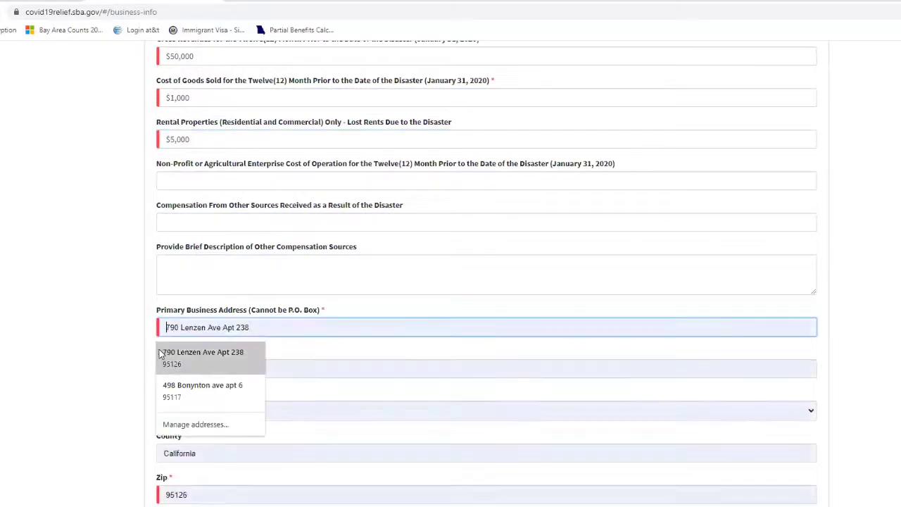
type("16")
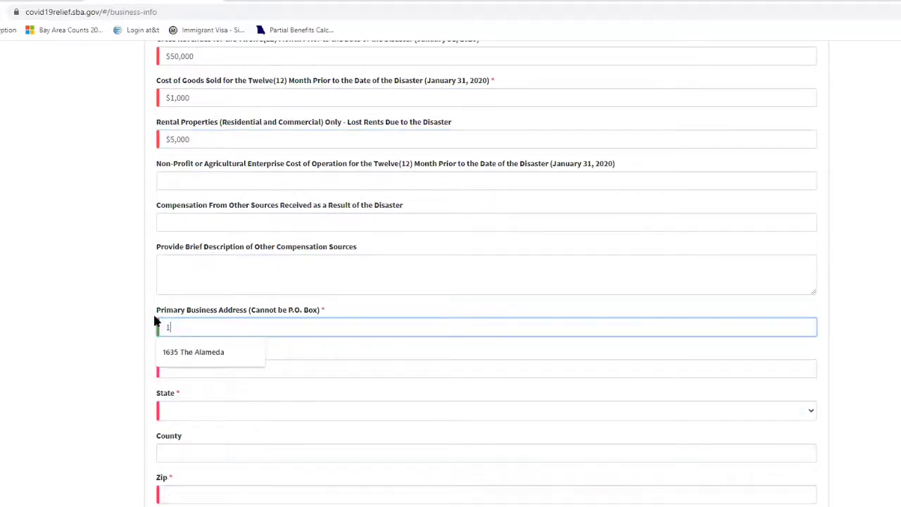
left_click(162, 352)
left_click(169, 368)
type("San Jose")
left_click(170, 396)
Fill the business phone and email from saved entries and retype establishment date 01/01/2000.
scroll(48, 352, "down", 5)
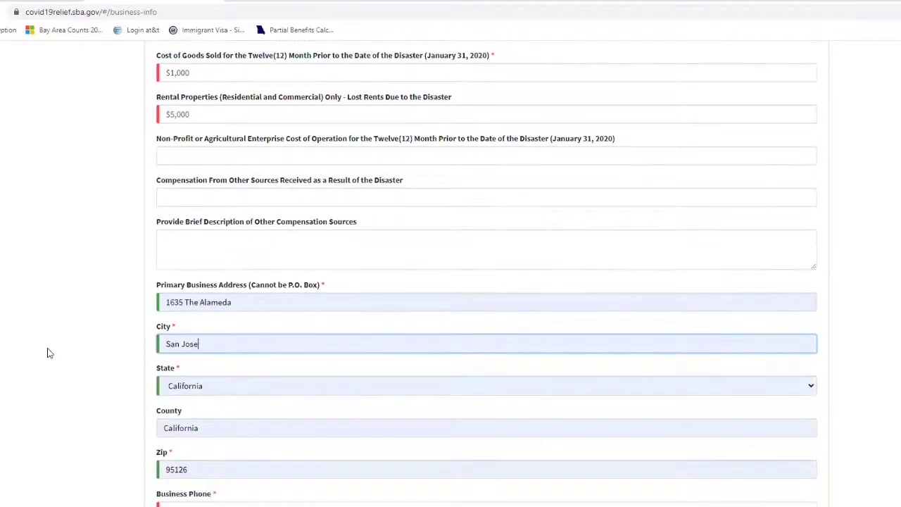
left_click(177, 195)
key("Down")
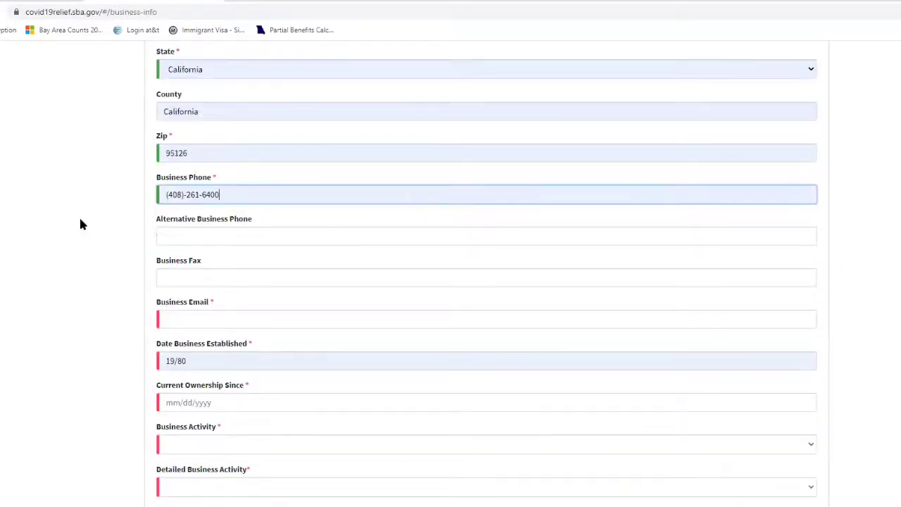
key("Return")
scroll(80, 223, "down", 1)
left_click(197, 242)
key("Down")
key("Return")
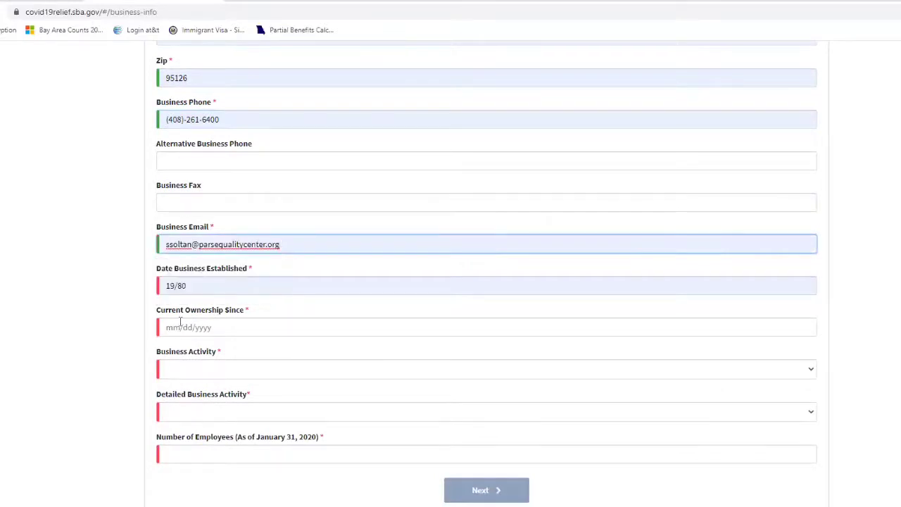
key("Tab")
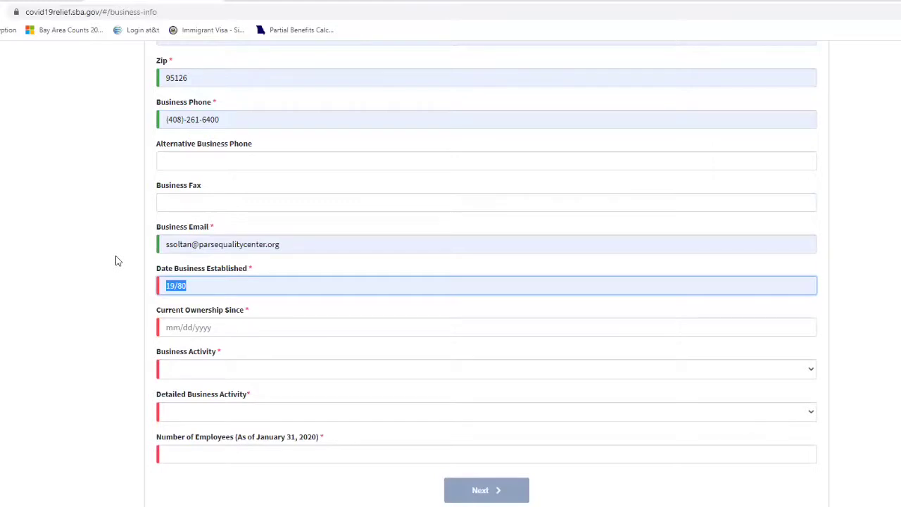
type("01/01/2000")
Enter the current ownership date and choose Miscellaneous Services as business activity.
left_click(173, 326)
type("01/0")
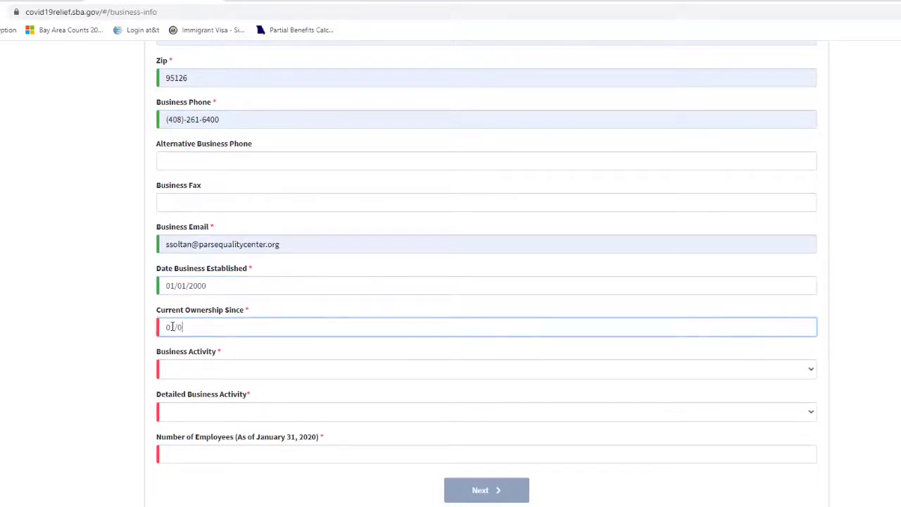
type("1/2020")
left_click(183, 368)
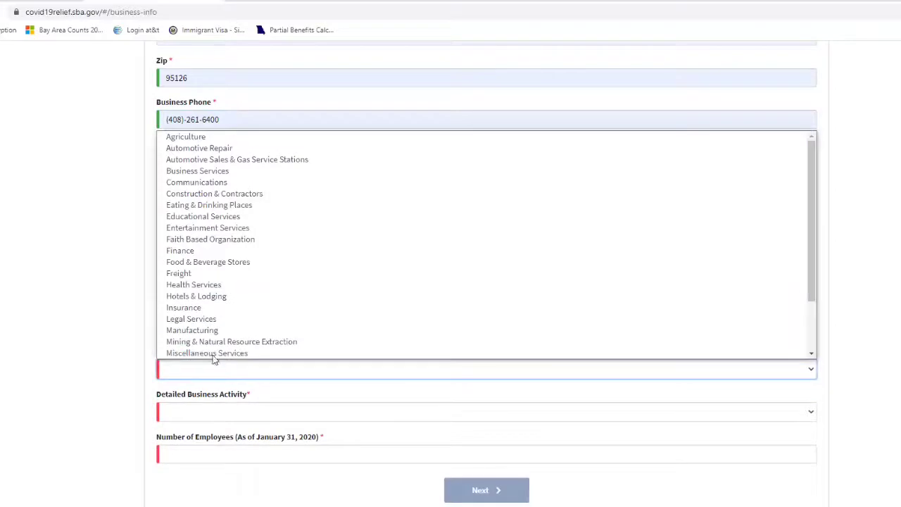
scroll(211, 354, "down", 1)
left_click(194, 329)
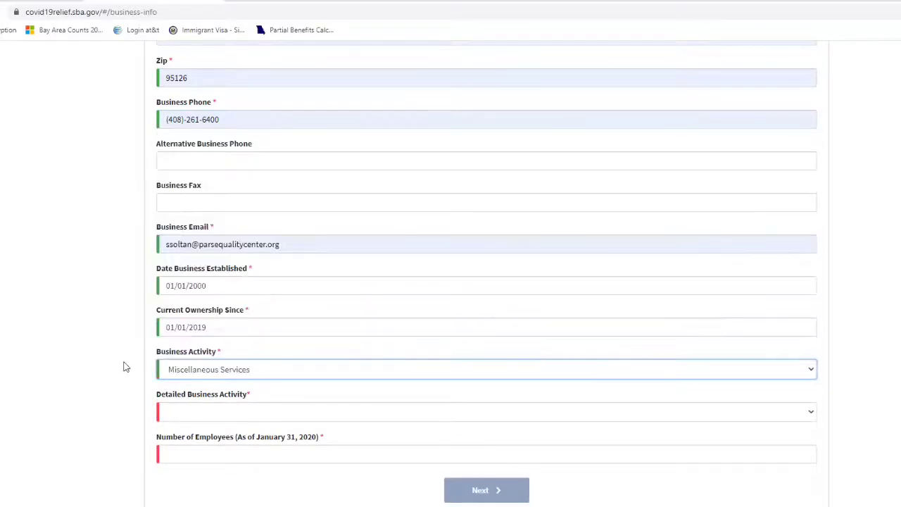
Choose None of the below as the detailed activity and enter 1 employee.
left_click(200, 411)
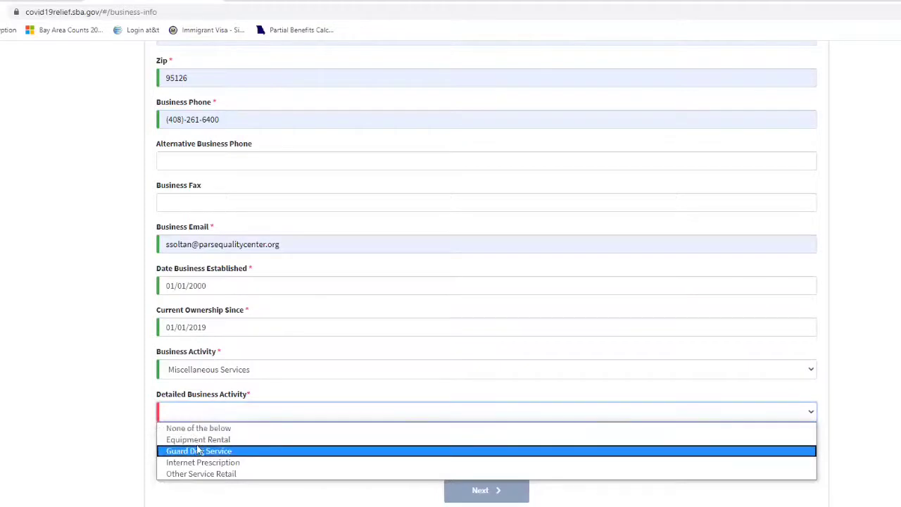
left_click(184, 428)
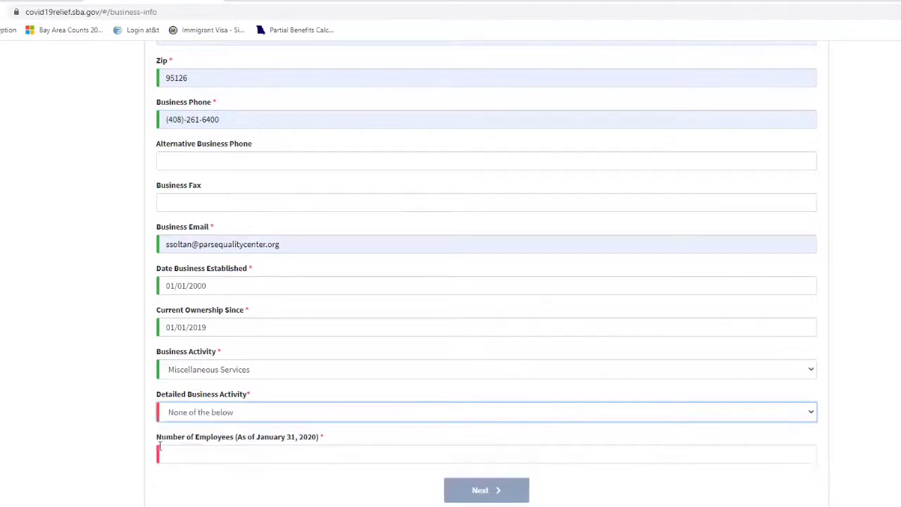
left_click(187, 454)
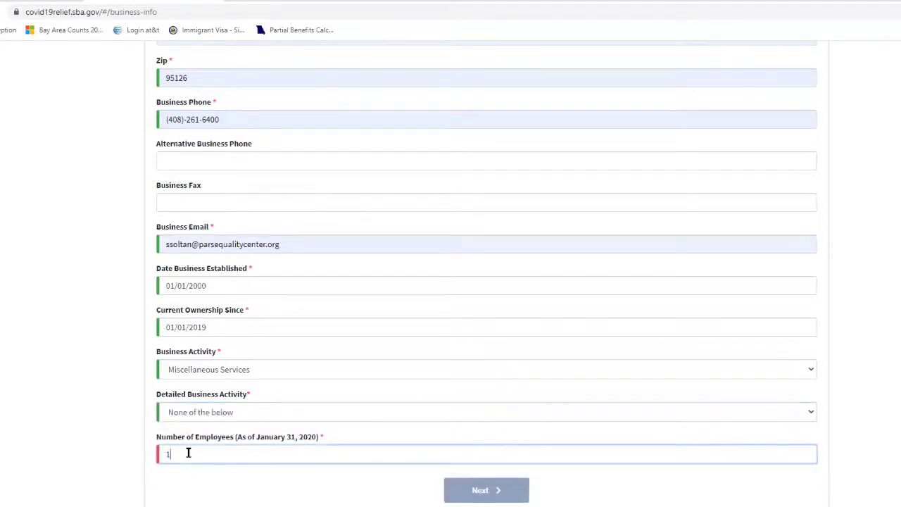
left_click(262, 435)
scroll(241, 442, "up", 10)
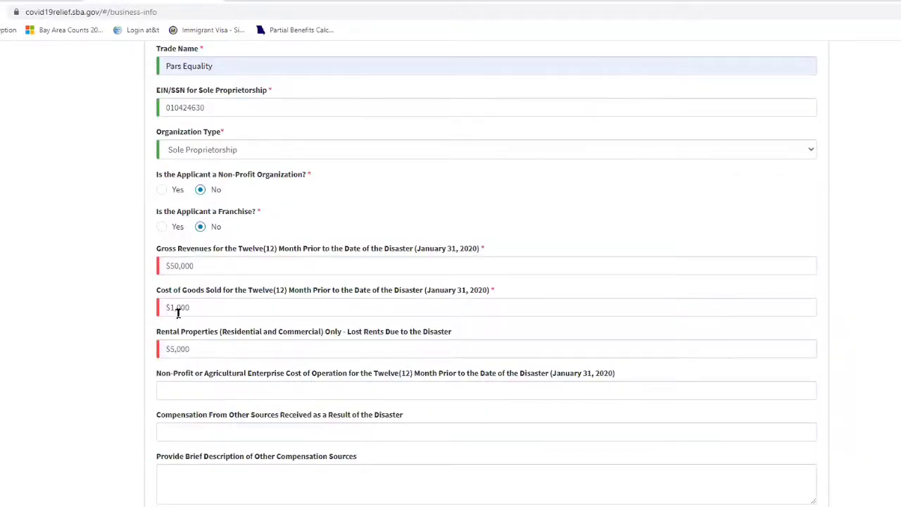
Change gross revenues to $6,000, cost of goods sold to $5,000 and lost rents to 6000.
left_click(168, 266)
left_click_drag(191, 265, 163, 266)
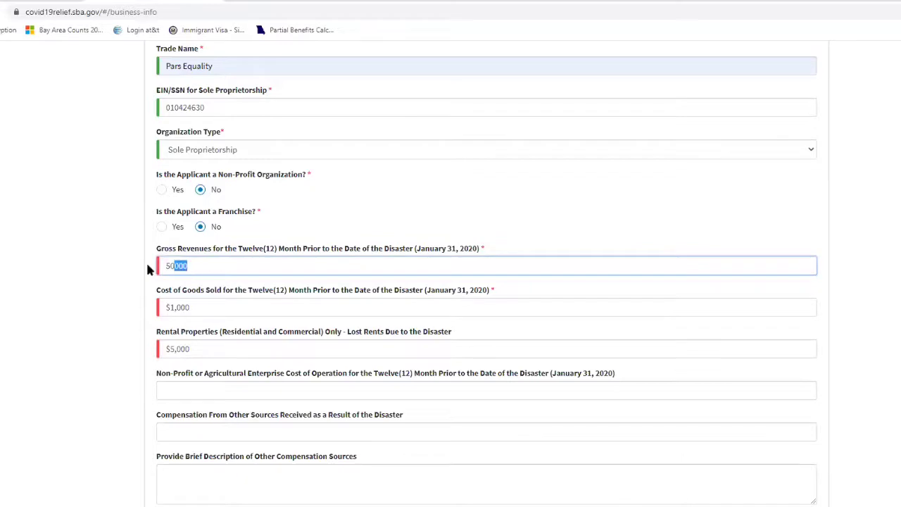
type("6000")
left_click_drag(173, 306, 162, 308)
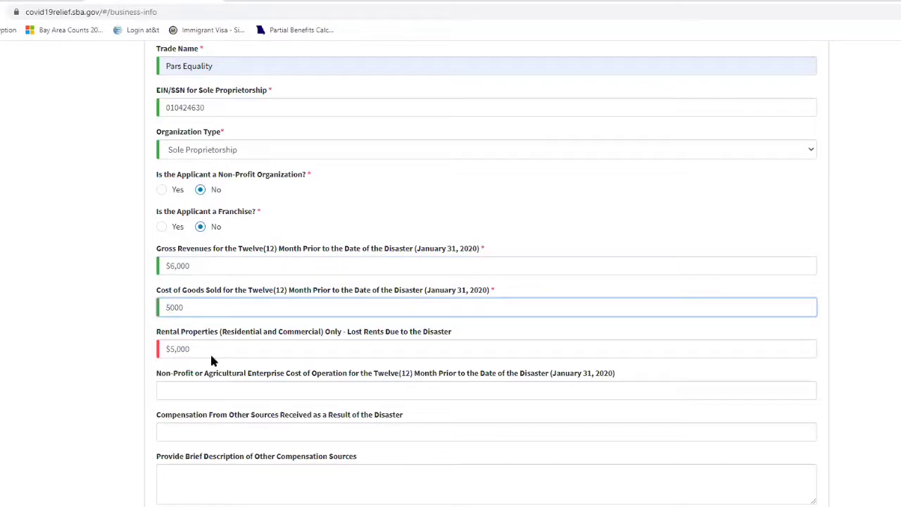
left_click_drag(172, 348, 168, 348)
key("BackSpace")
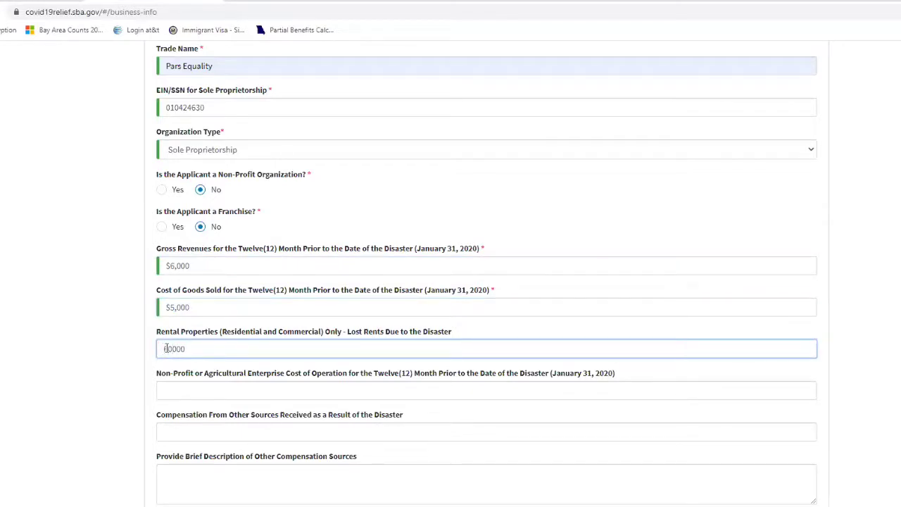
left_click(89, 372)
scroll(127, 433, "down", 9)
Continue to the Business Owners step and answer No to business-entity ownership.
left_click(492, 500)
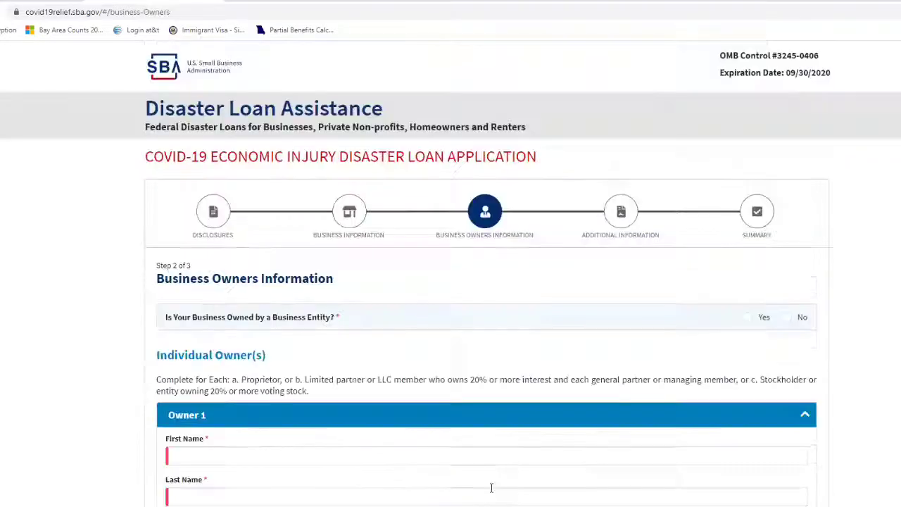
scroll(239, 419, "down", 1)
scroll(211, 404, "down", 1)
left_click(209, 406)
left_click(789, 262)
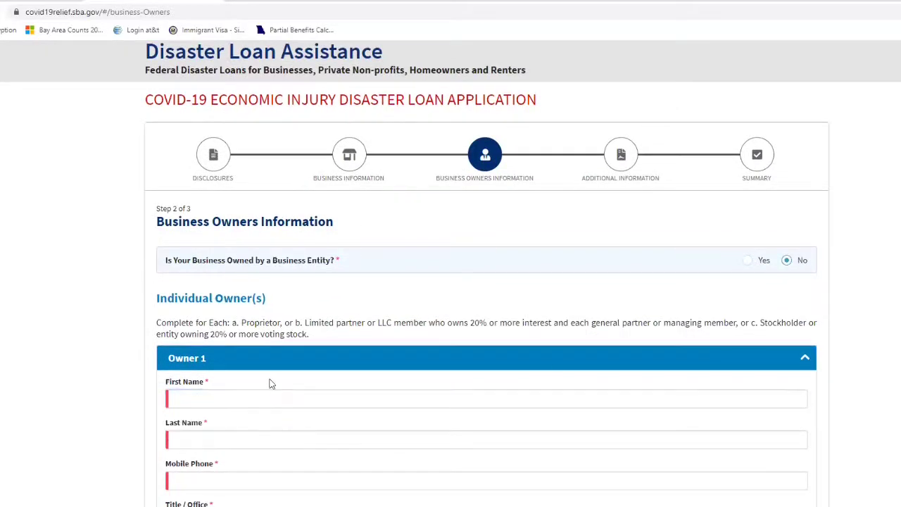
scroll(227, 382, "down", 8)
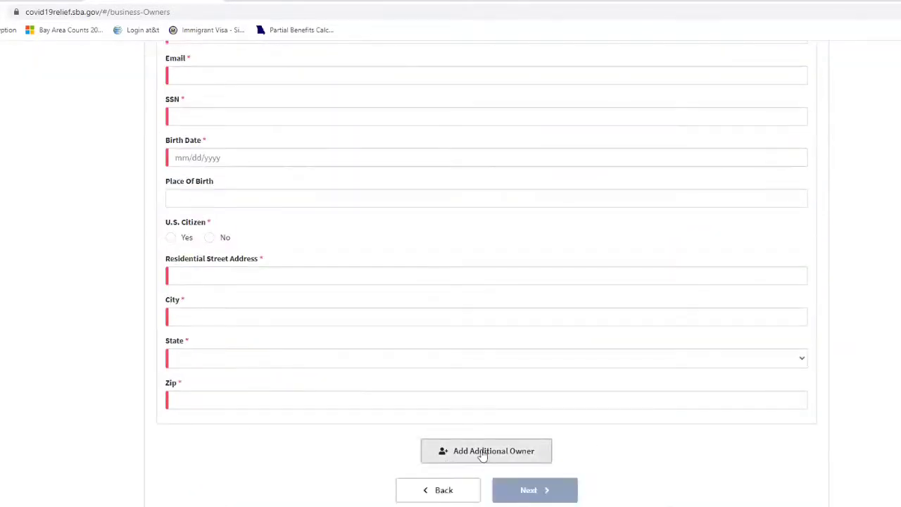
scroll(187, 167, "up", 4)
Fill the owner's first and last name from saved entries and enter the mobile phone number.
left_click(189, 157)
left_click(182, 178)
left_click(188, 195)
left_click(182, 238)
scroll(182, 238, "down", 2)
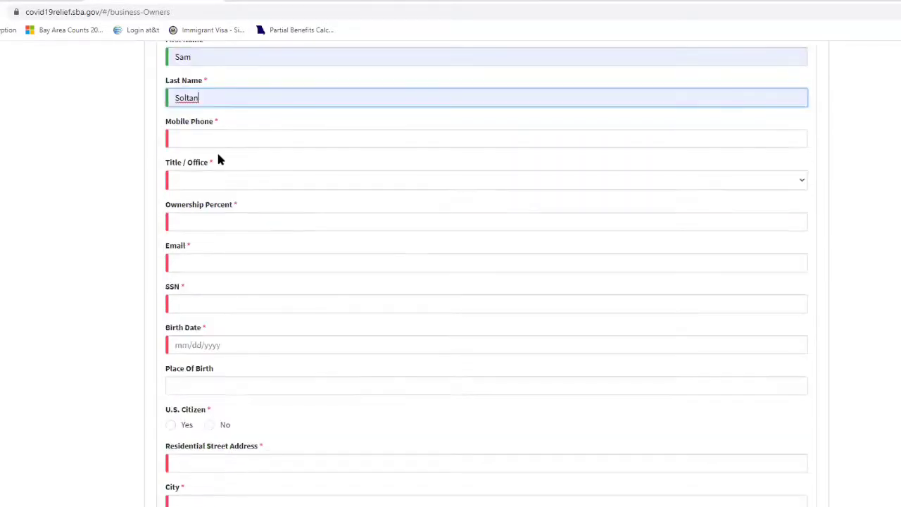
left_click(199, 120)
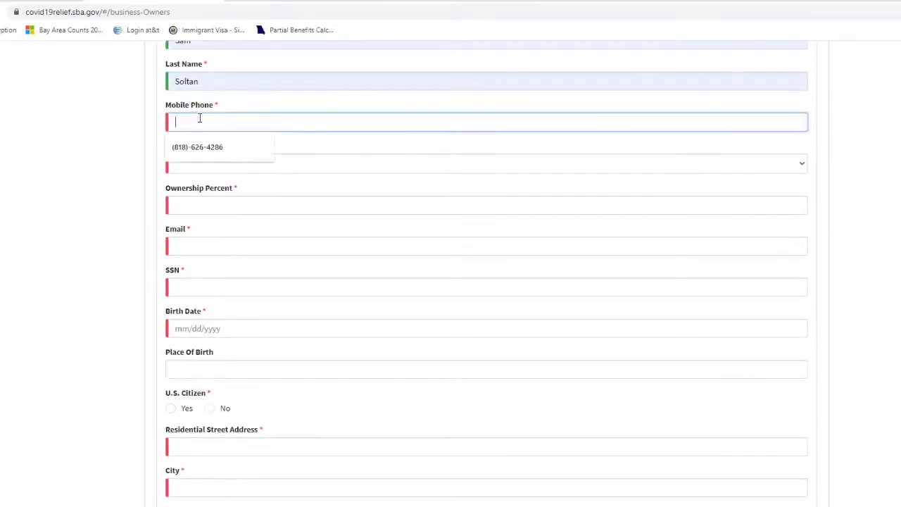
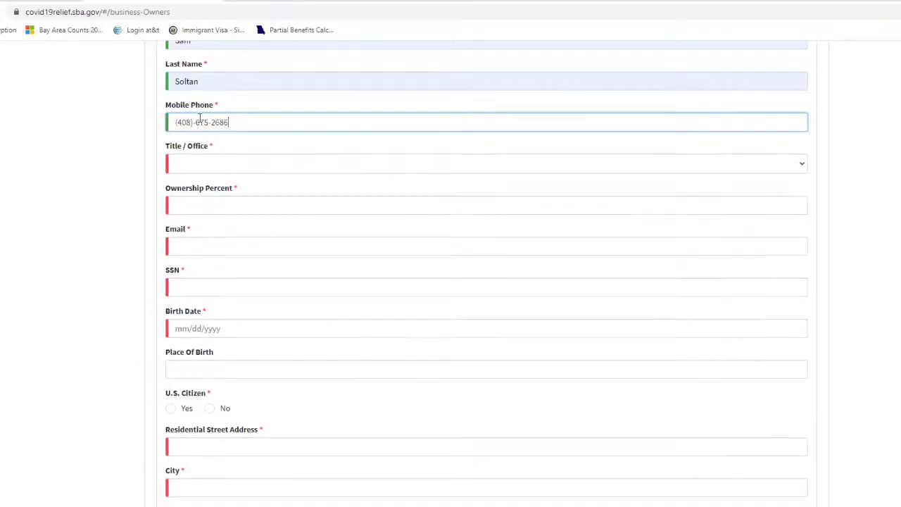
Set the title to Owner, enter 100 ownership percent, and bring up saved e-mail suggestions.
left_click(208, 169)
left_click(188, 180)
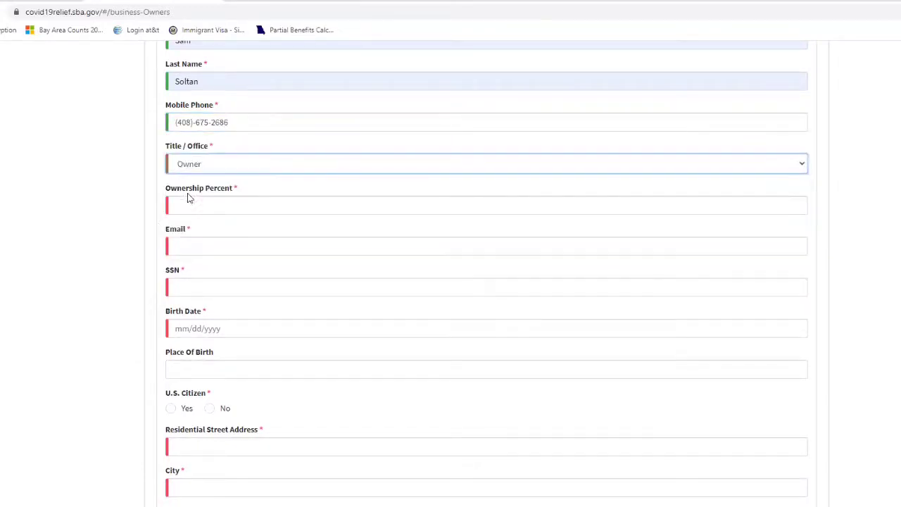
left_click(190, 206)
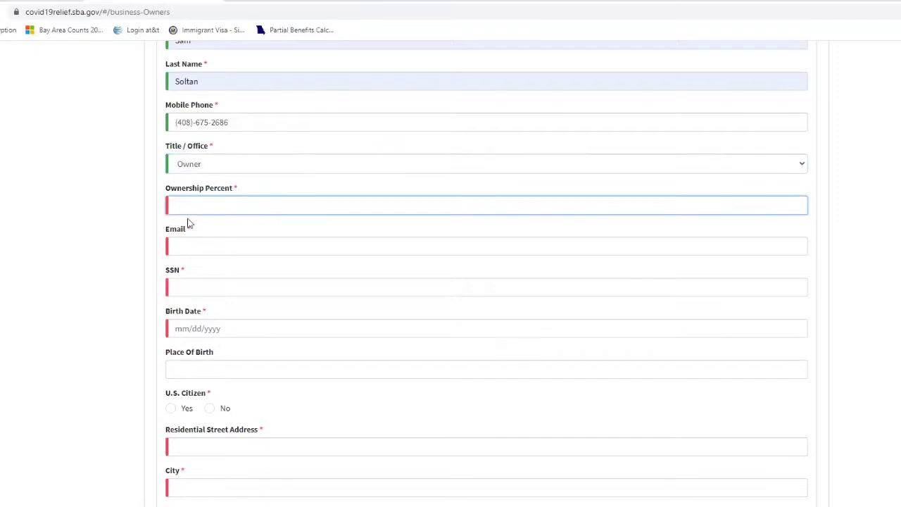
left_click(206, 248)
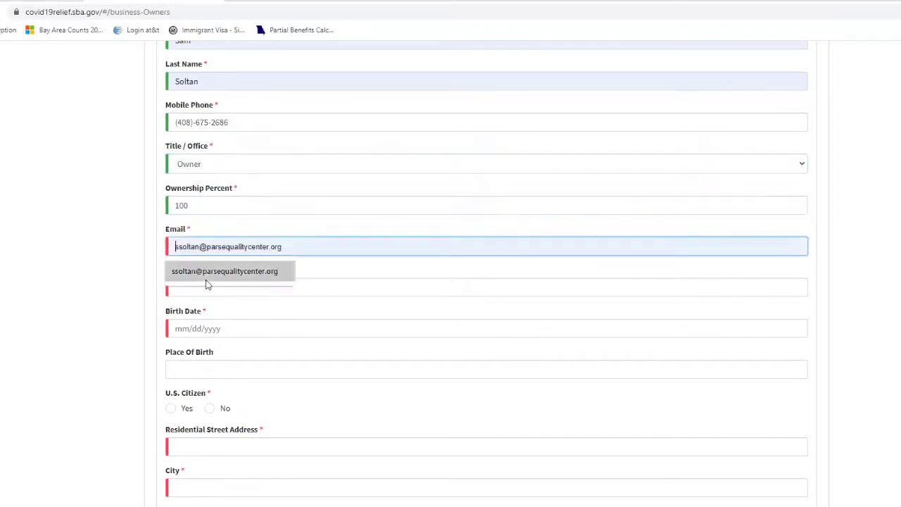
Accept the saved e-mail address and enter the owner's SSN.
left_click(185, 284)
left_click(186, 283)
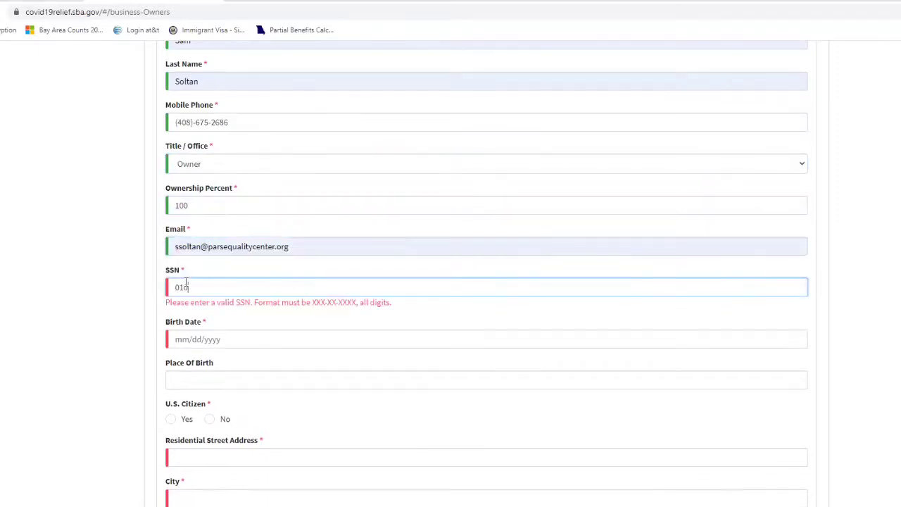
scroll(134, 176, "down", 3)
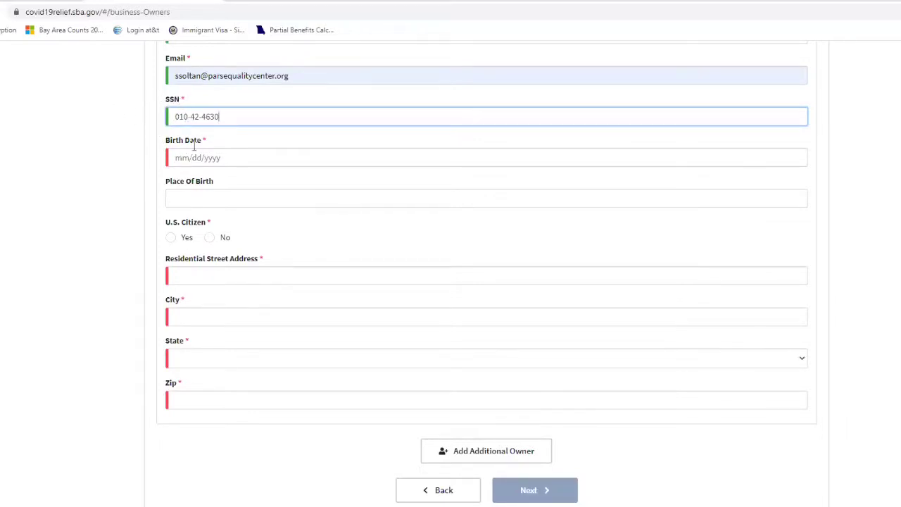
Accept the suggested birth date and place of birth, and mark U.S. Citizen Yes.
left_click(163, 156)
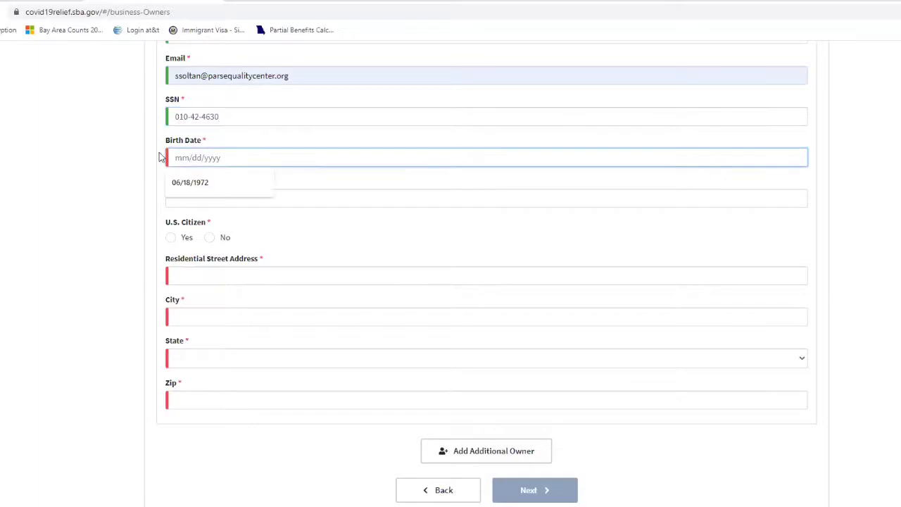
left_click(211, 182)
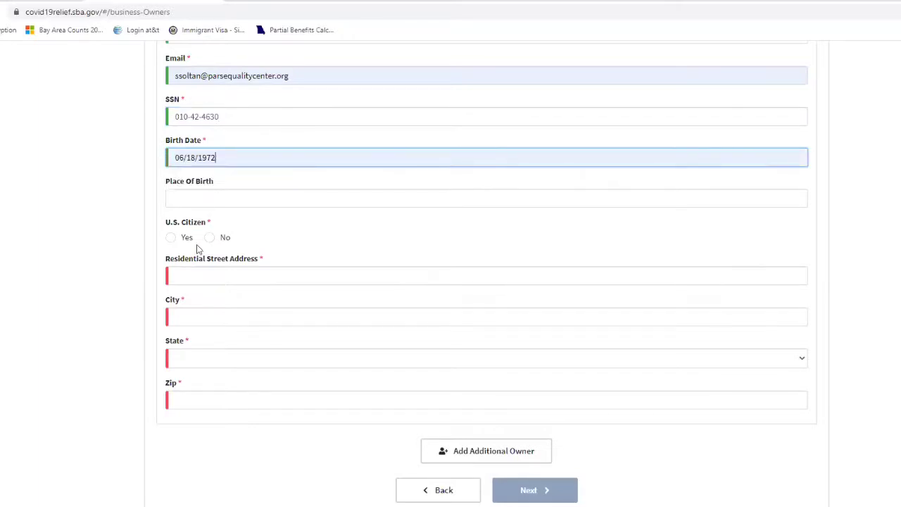
left_click(178, 197)
left_click(189, 221)
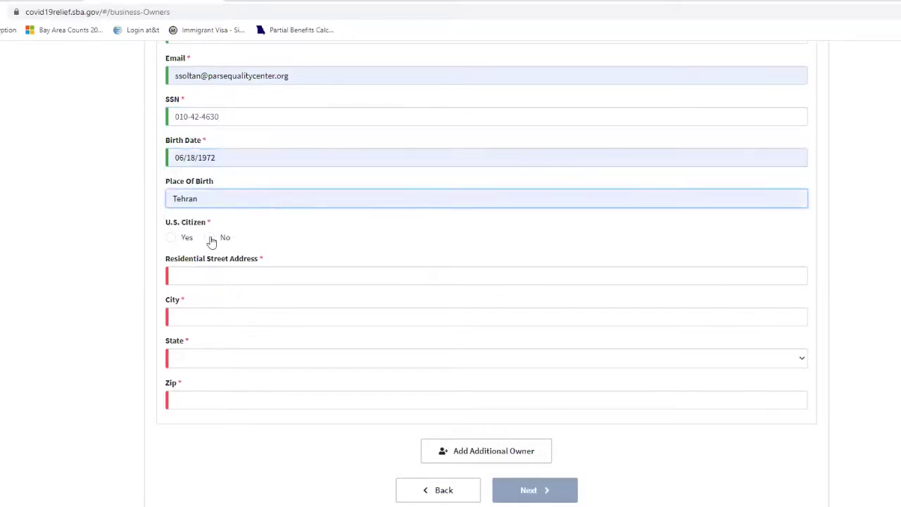
left_click(170, 239)
Fill the residential street address, city, state and zip from saved suggestions.
left_click(182, 275)
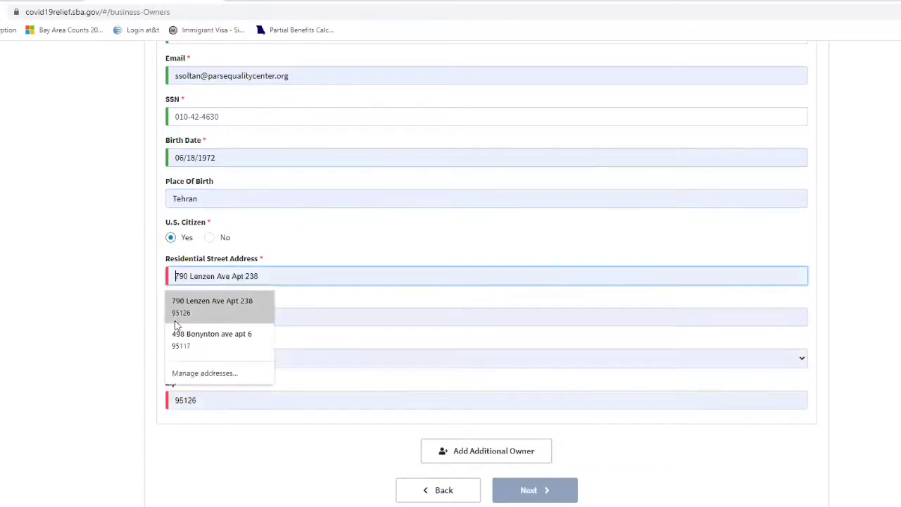
type("16335")
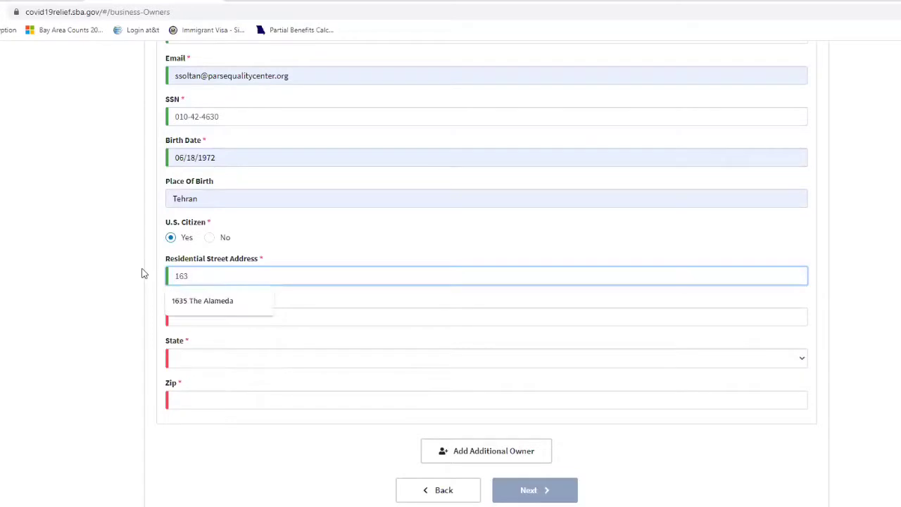
left_click(181, 311)
key("Down")
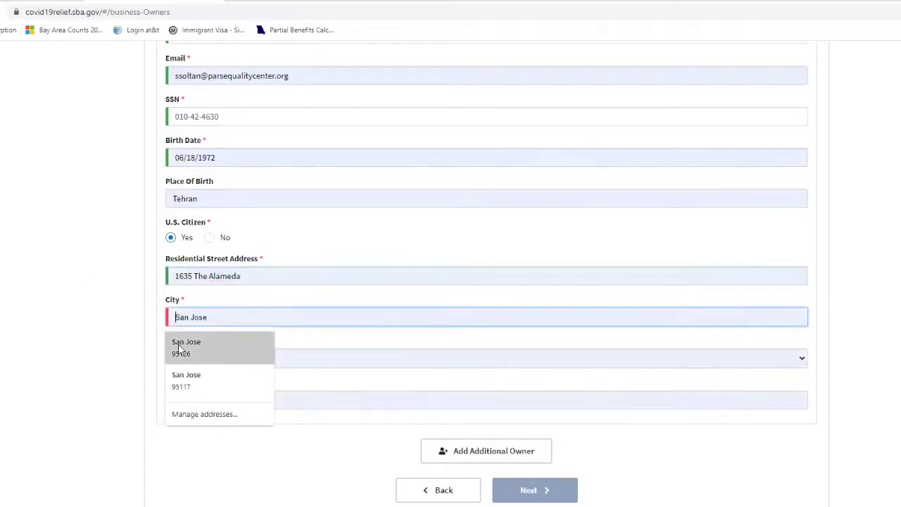
key("Return")
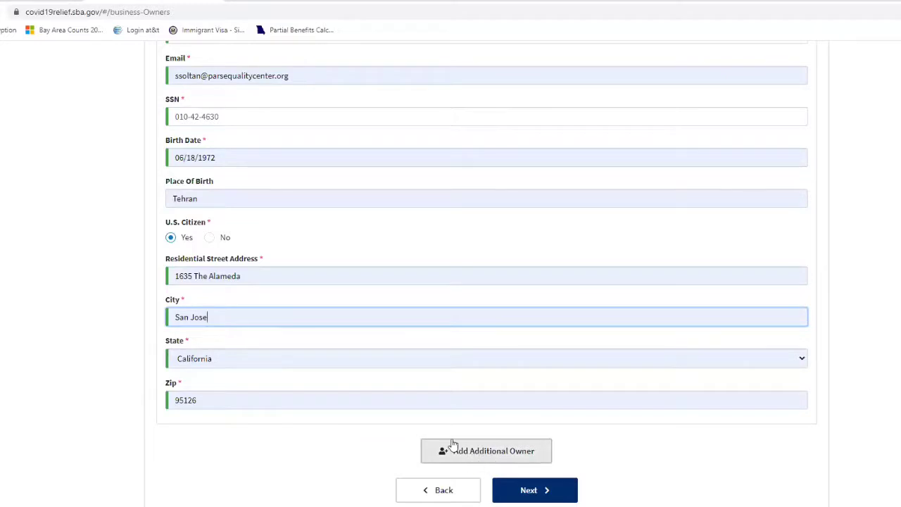
Check the ownership percentage, then continue to the Additional Information step.
scroll(253, 253, "up", 3)
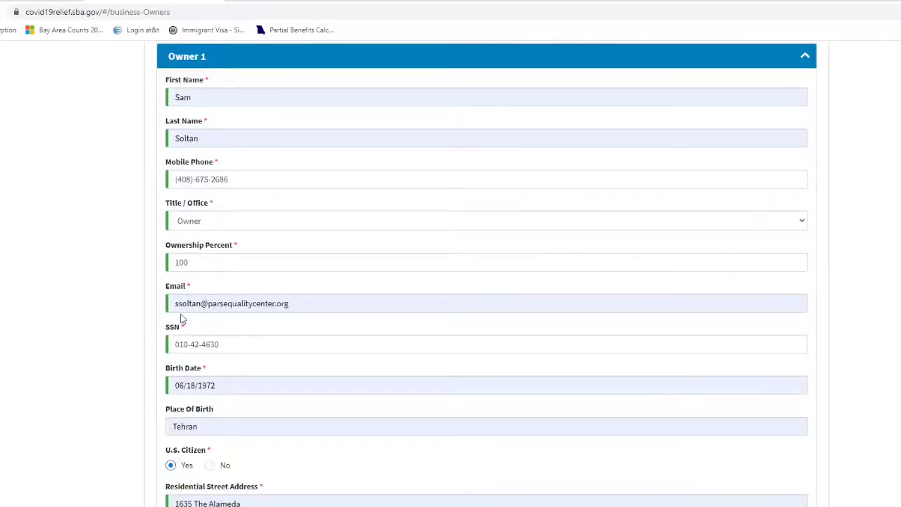
double_click(182, 261)
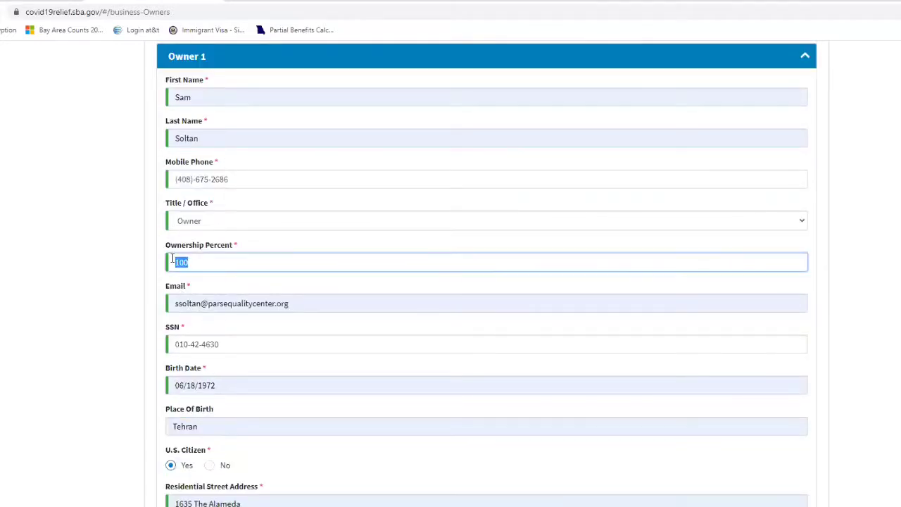
left_click(123, 254)
scroll(136, 253, "down", 3)
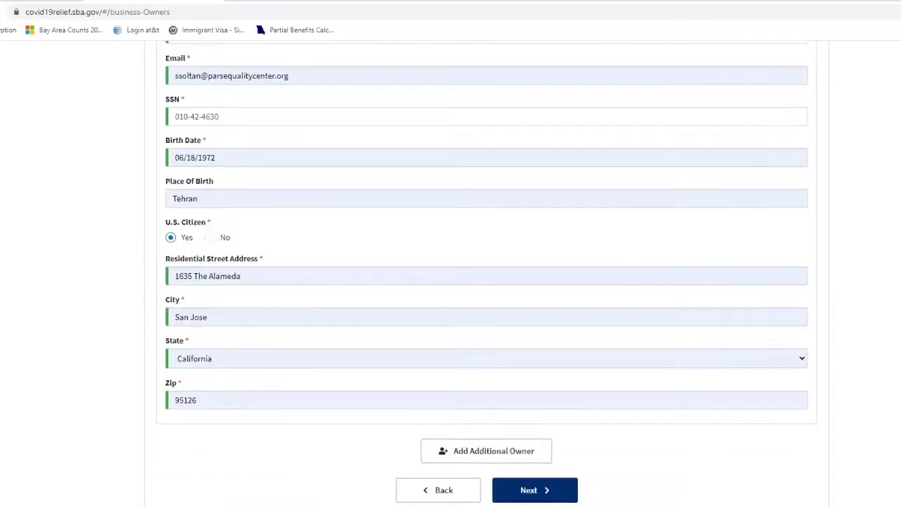
left_click(535, 490)
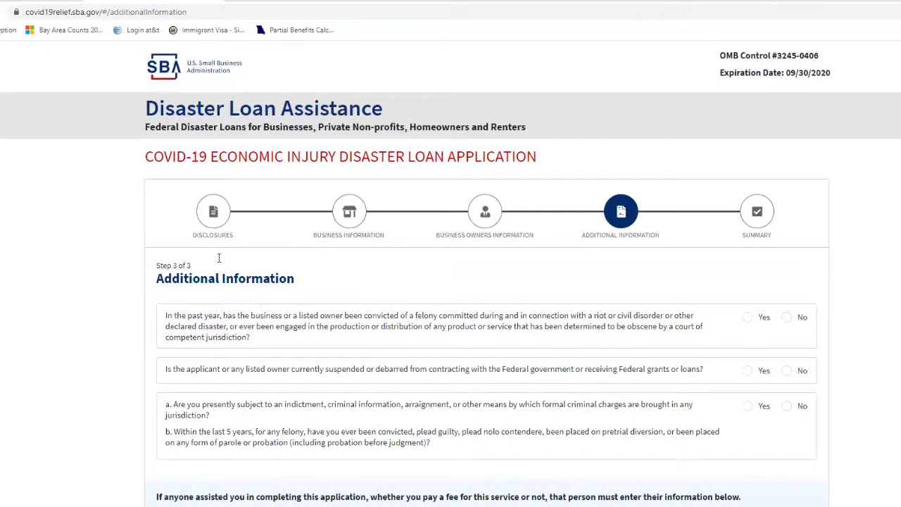
Answer No to the riot-related felony, federal debarment and criminal-charges questions.
scroll(229, 252, "down", 2)
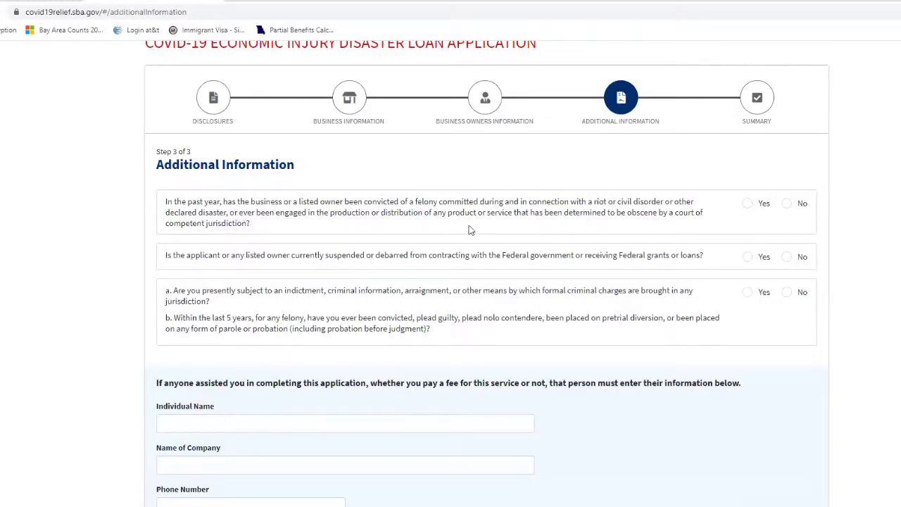
left_click(787, 203)
left_click(787, 256)
scroll(209, 310, "down", 1)
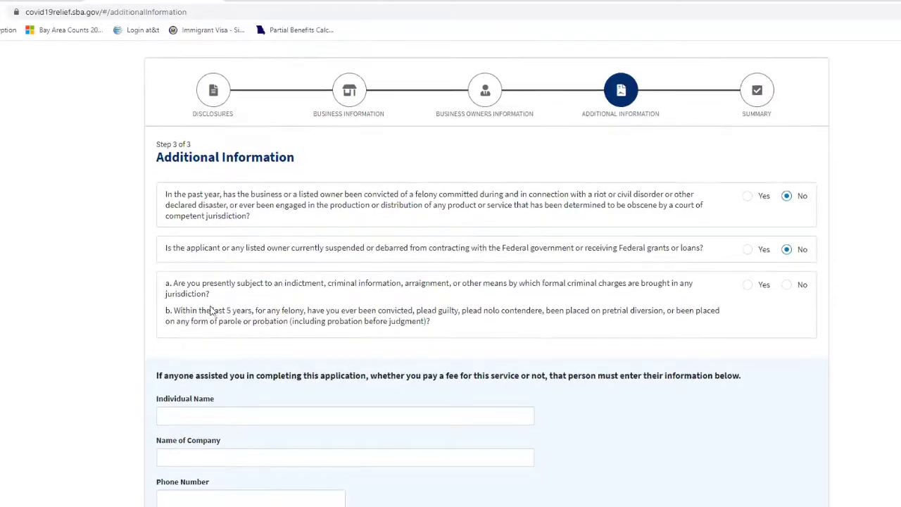
scroll(210, 309, "down", 1)
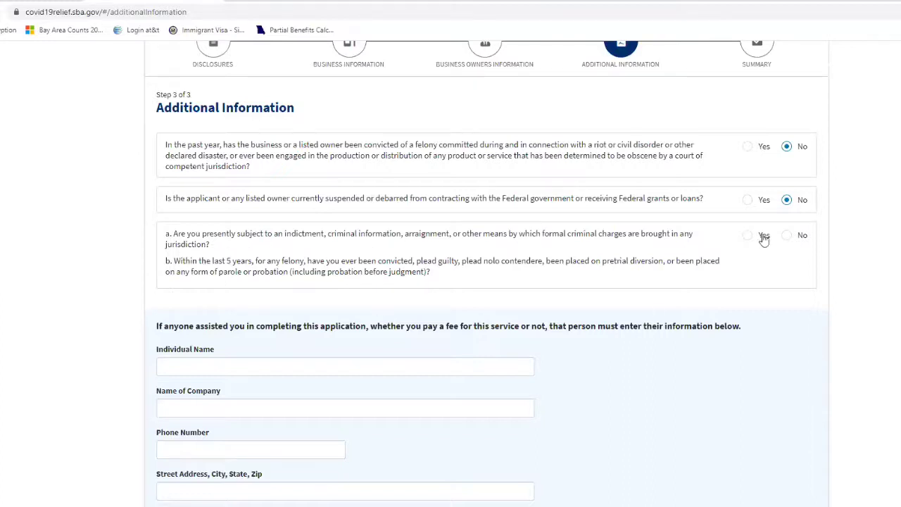
left_click(787, 240)
scroll(483, 318, "down", 3)
scroll(483, 322, "up", 2)
scroll(480, 328, "down", 2)
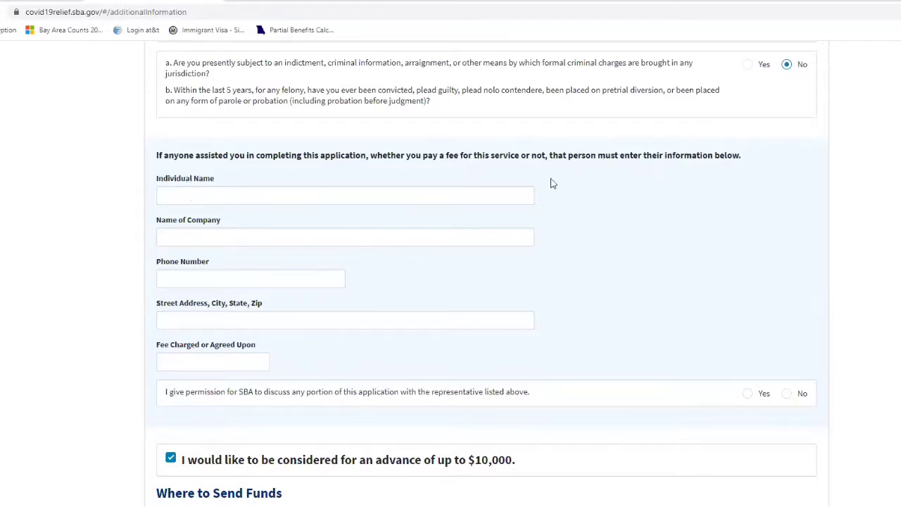
scroll(492, 250, "down", 1)
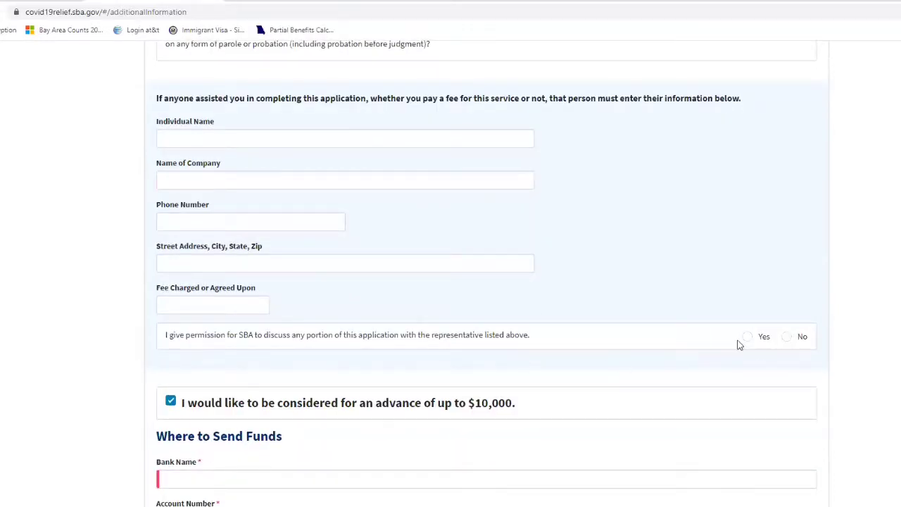
Answer No to allowing SBA to discuss the application with a representative.
left_click(786, 337)
scroll(493, 358, "down", 2)
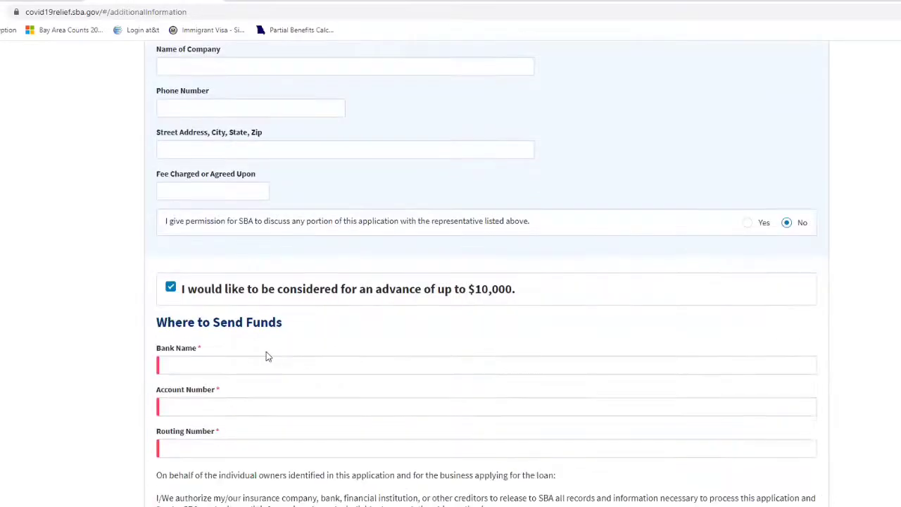
scroll(201, 295, "down", 2)
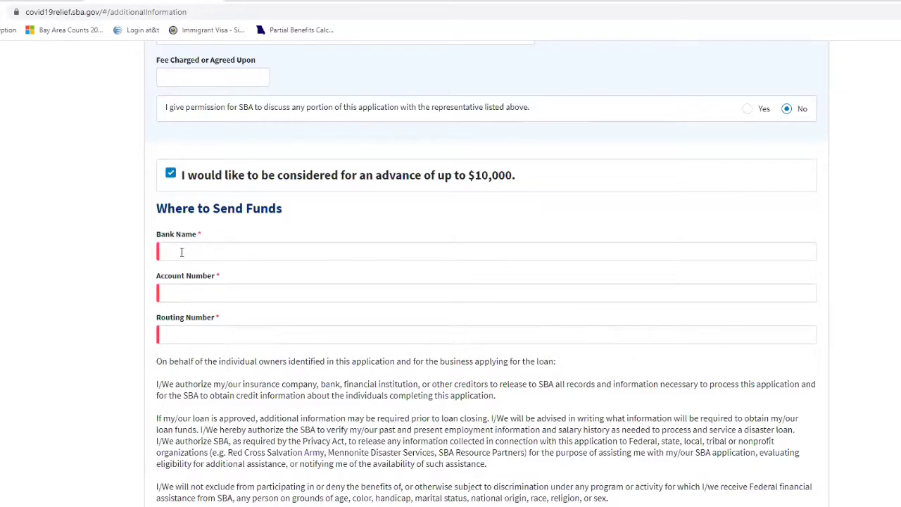
Enter Wells Fargo as the bank, then fill in the account number and routing number.
left_click(181, 250)
left_click(176, 285)
left_click(174, 289)
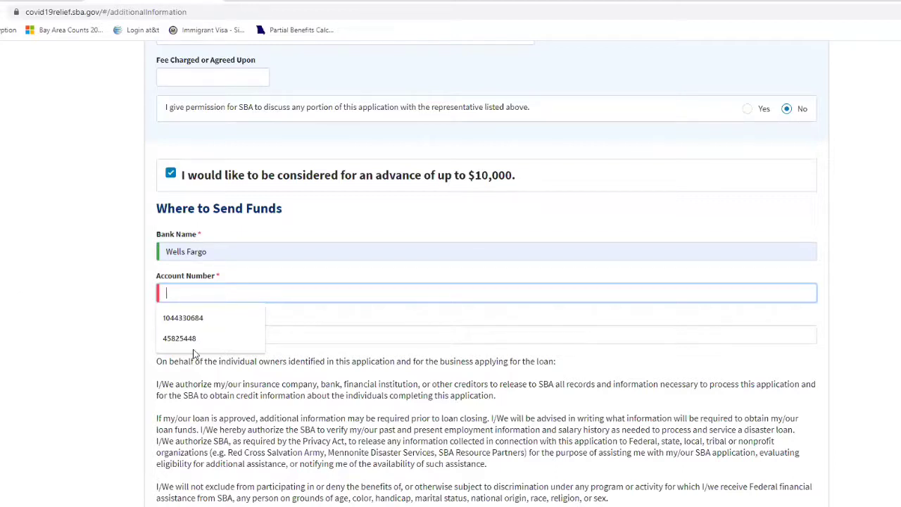
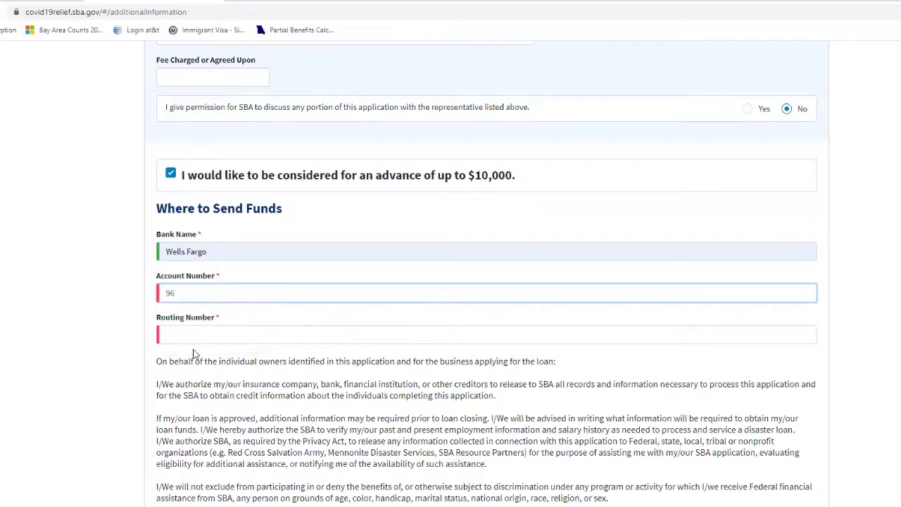
left_click(179, 337)
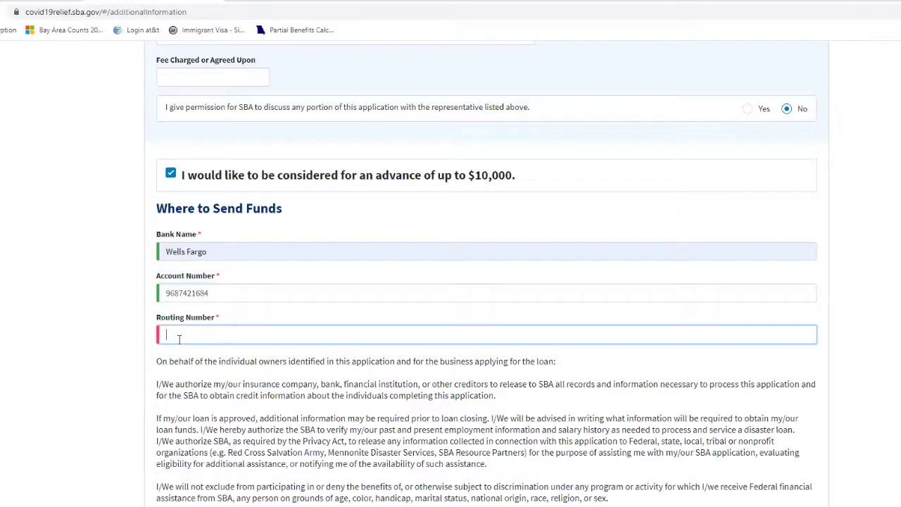
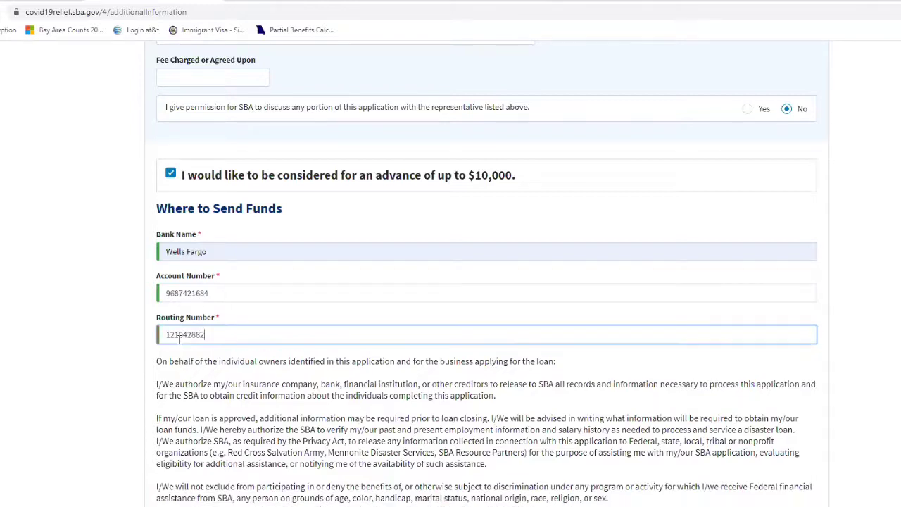
left_click(105, 345)
scroll(149, 302, "up", 1)
scroll(151, 295, "down", 3)
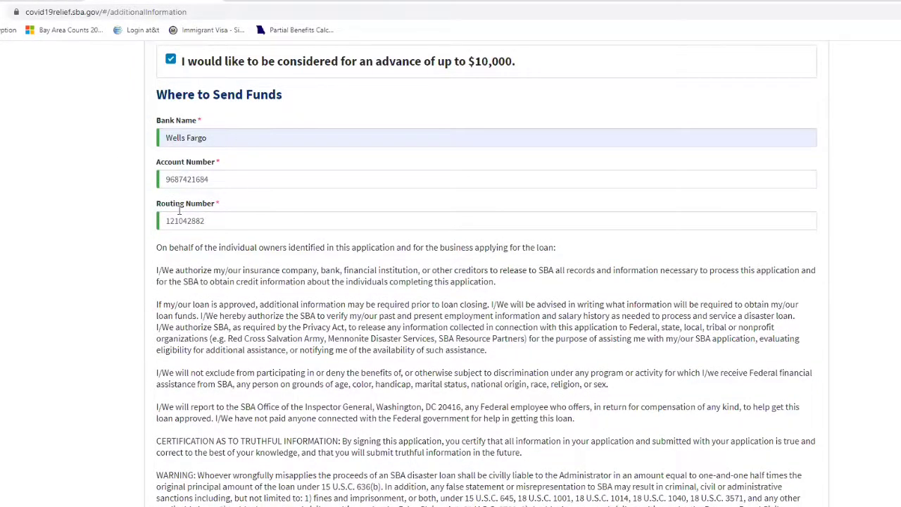
scroll(163, 206, "down", 2)
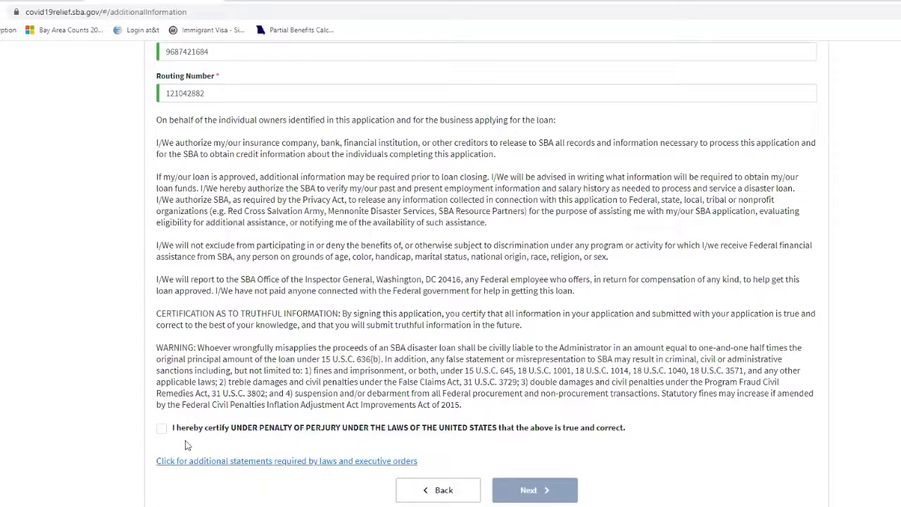
Tick the 'I hereby certify' penalty-of-perjury box and move on to the Summary step.
left_click(162, 430)
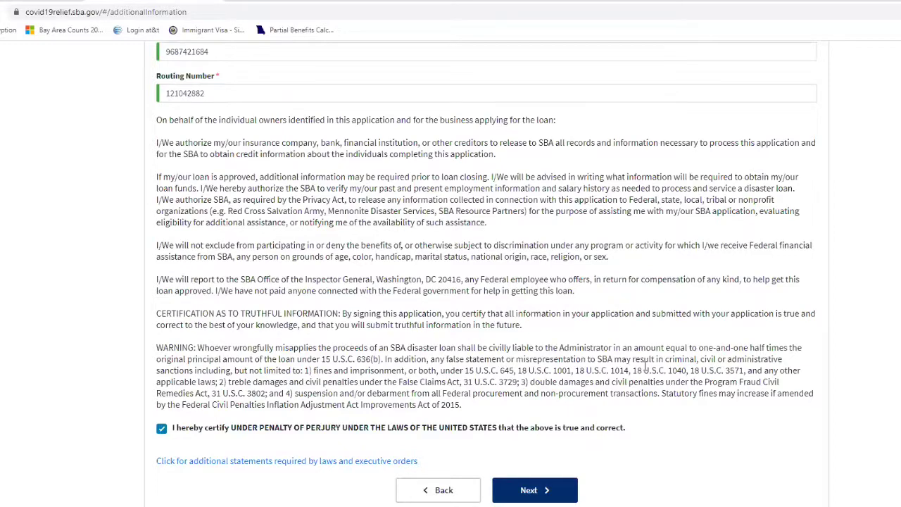
scroll(642, 365, "up", 3)
scroll(643, 366, "up", 2)
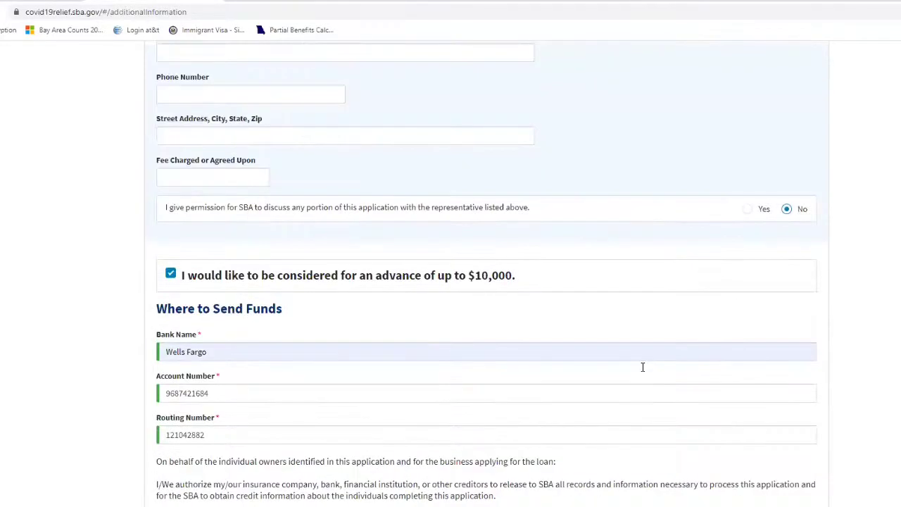
scroll(465, 288, "up", 8)
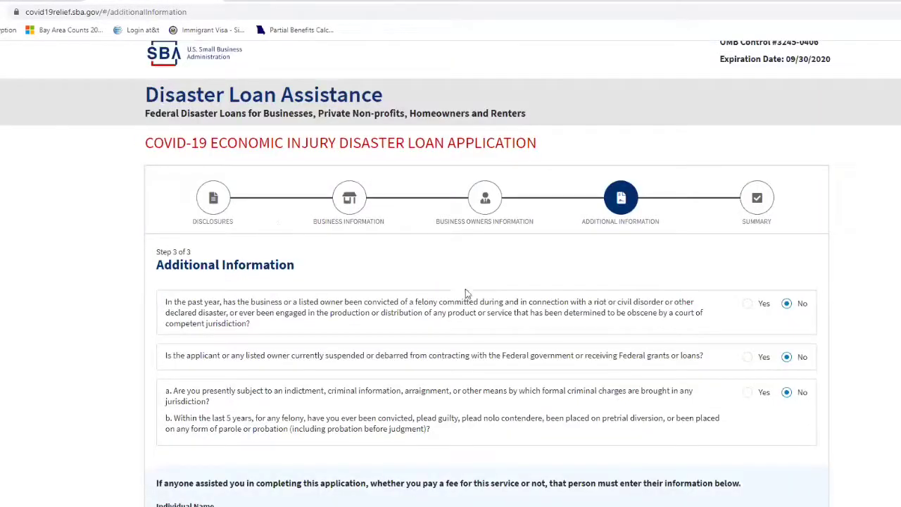
scroll(466, 297, "down", 5)
scroll(486, 338, "down", 10)
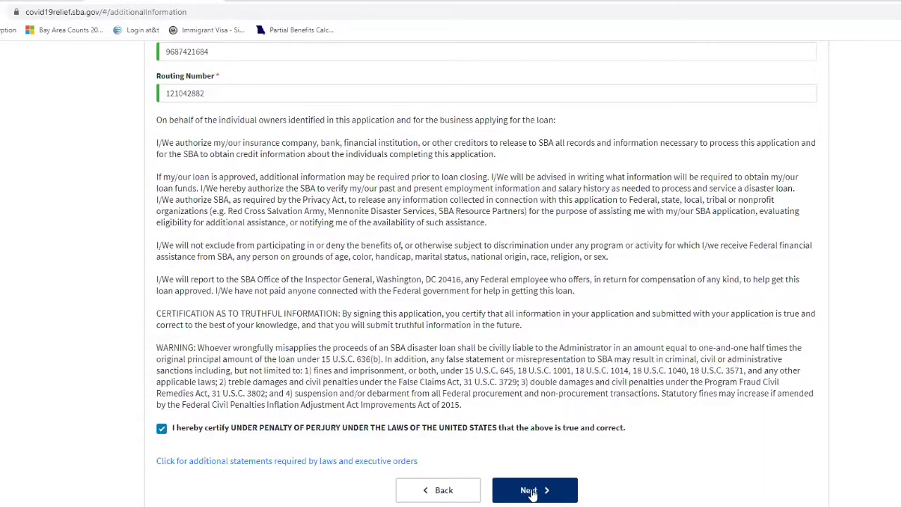
left_click(533, 493)
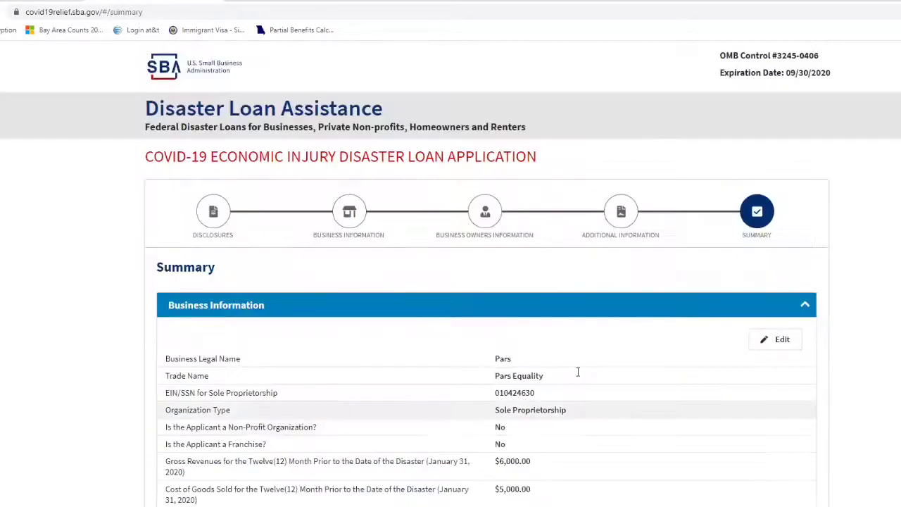
scroll(563, 359, "down", 1)
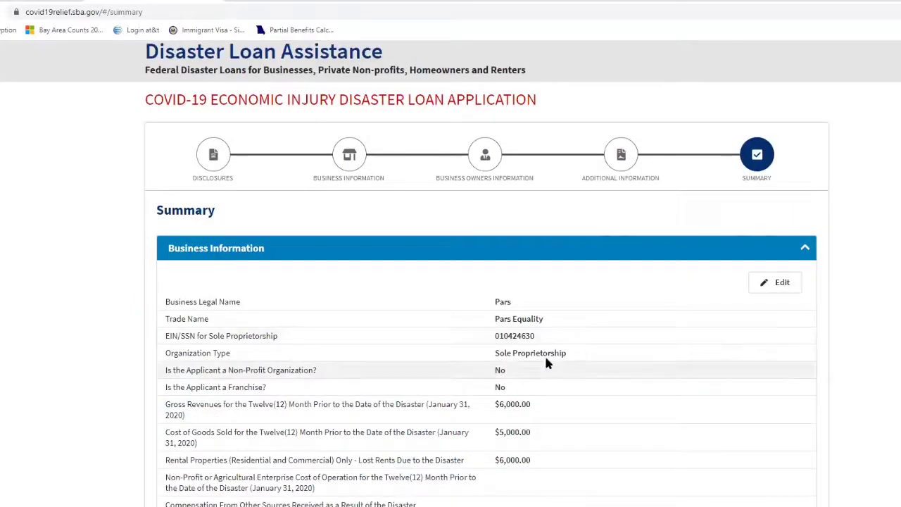
scroll(539, 314, "down", 1)
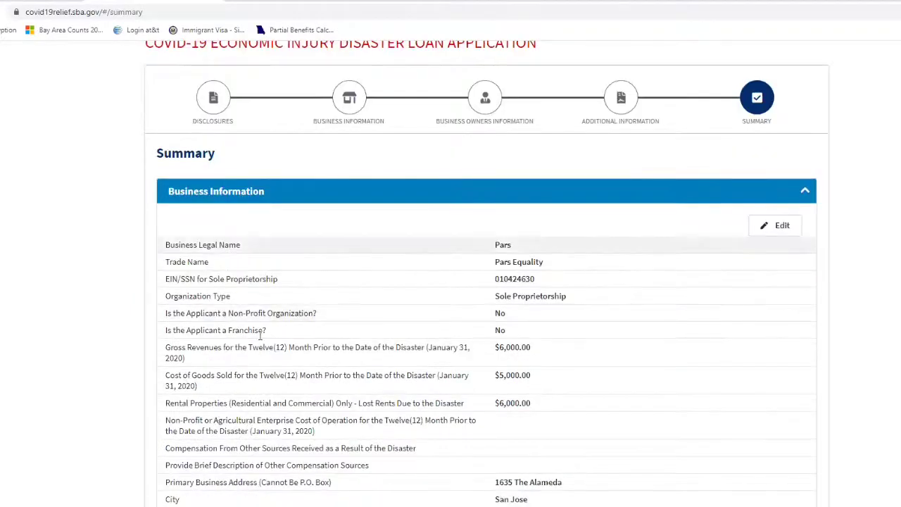
scroll(455, 281, "down", 1)
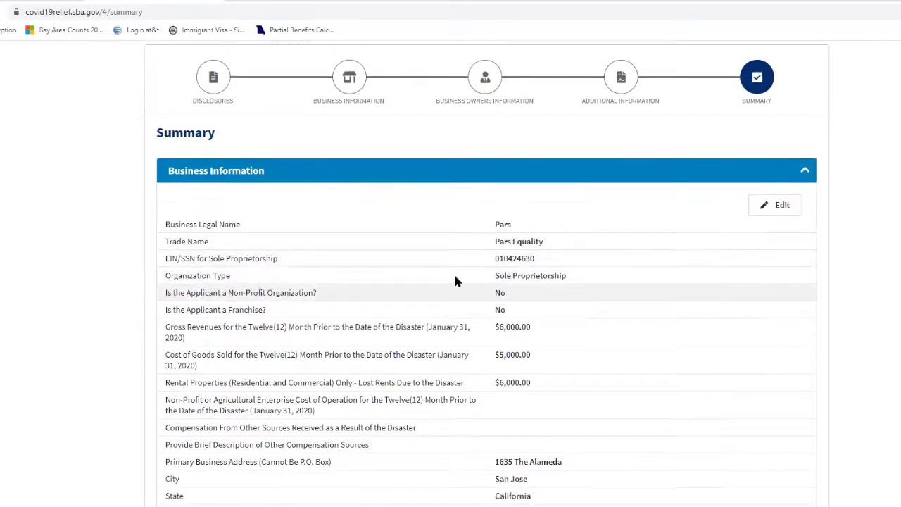
scroll(569, 287, "down", 2)
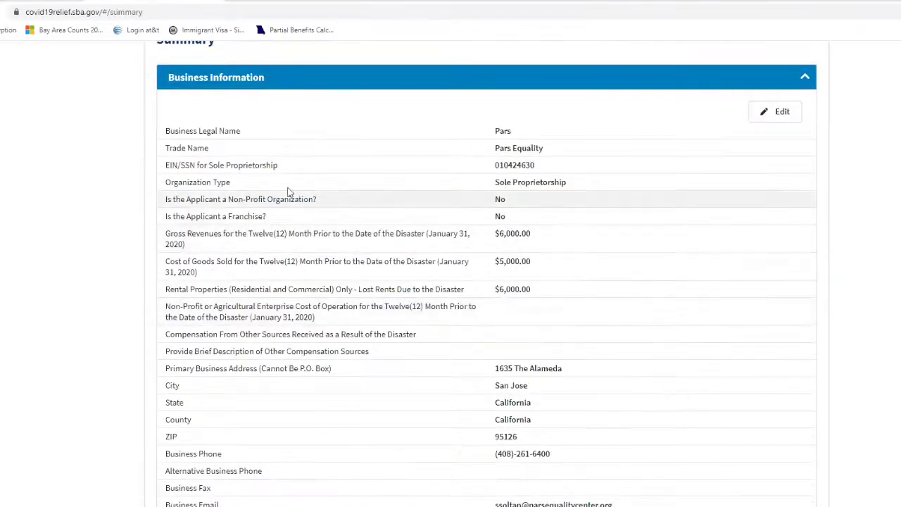
scroll(348, 260, "down", 1)
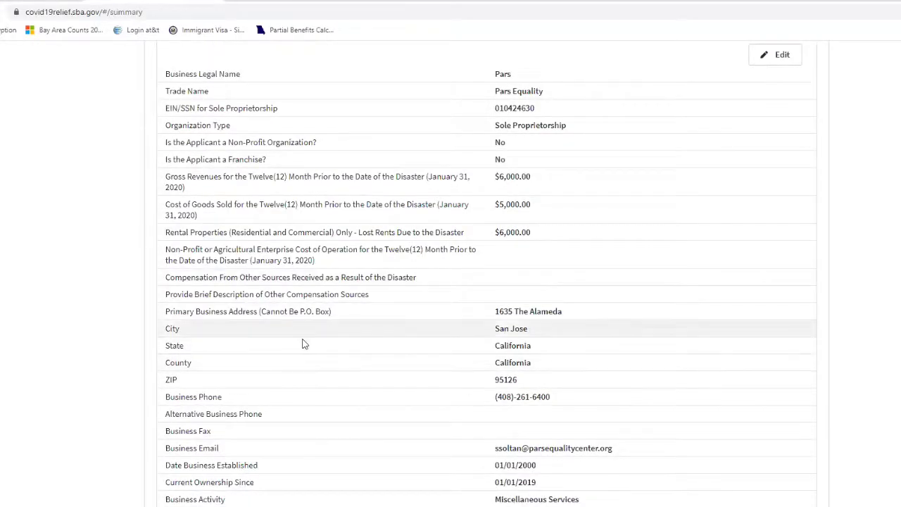
scroll(302, 344, "down", 4)
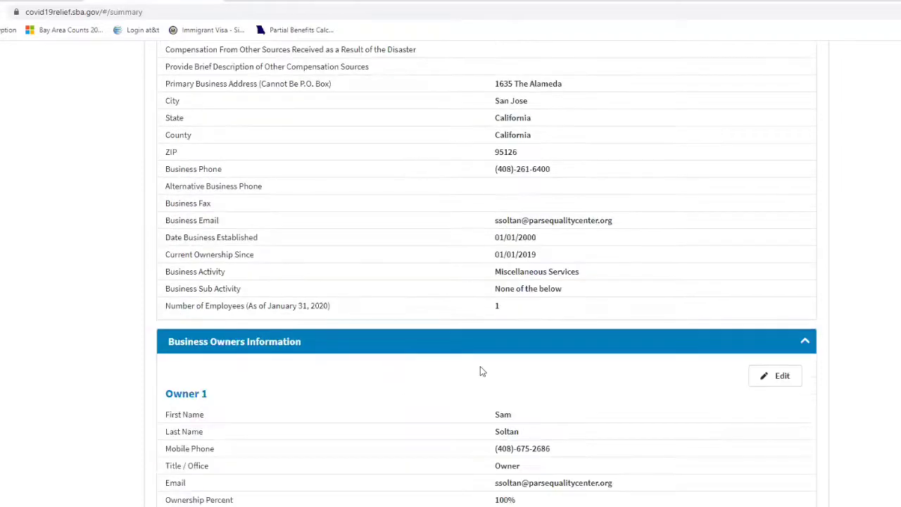
scroll(483, 366, "up", 4)
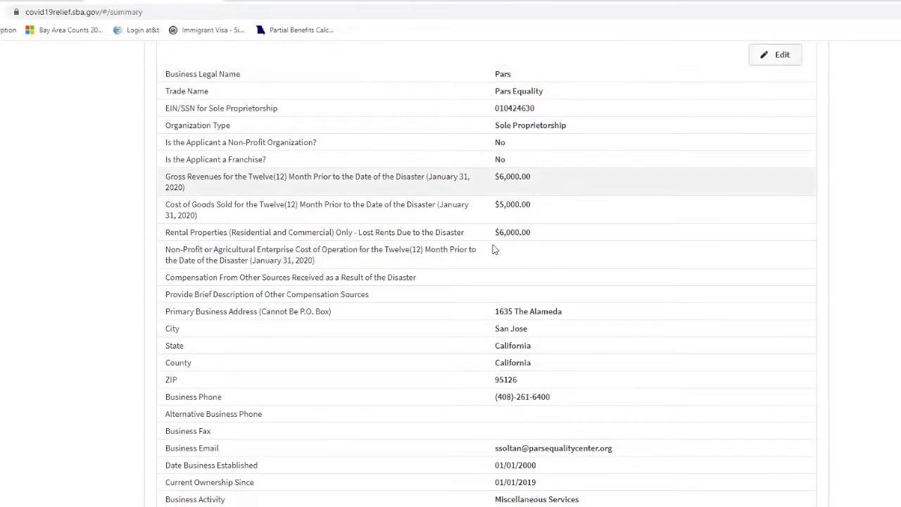
scroll(493, 257, "down", 8)
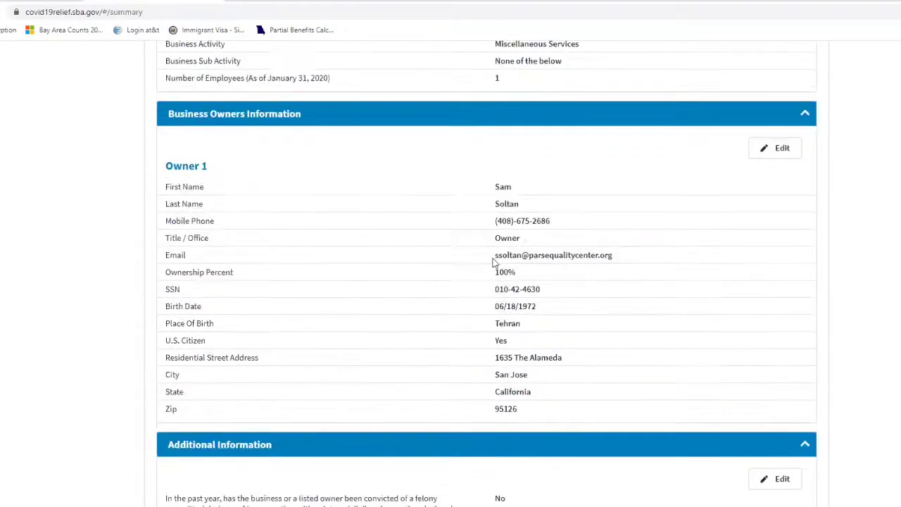
scroll(298, 155, "down", 2)
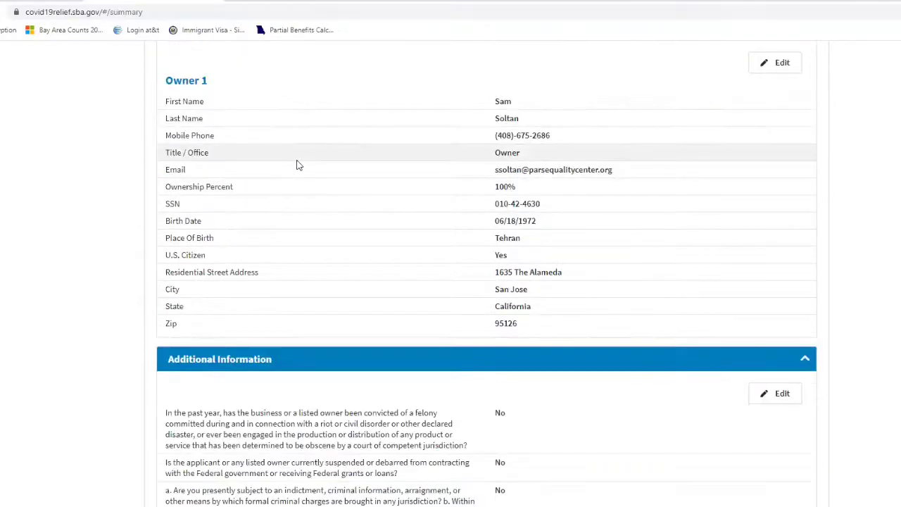
scroll(247, 255, "down", 2)
scroll(252, 305, "down", 2)
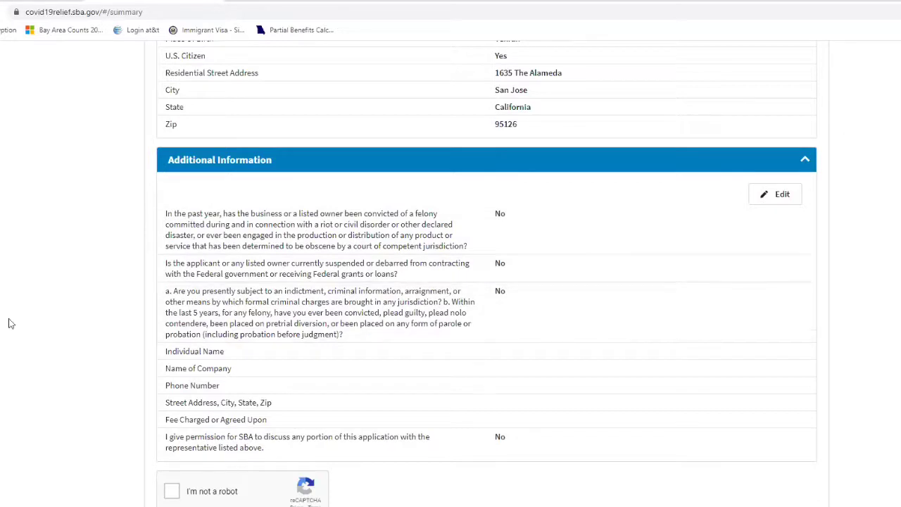
scroll(23, 333, "down", 1)
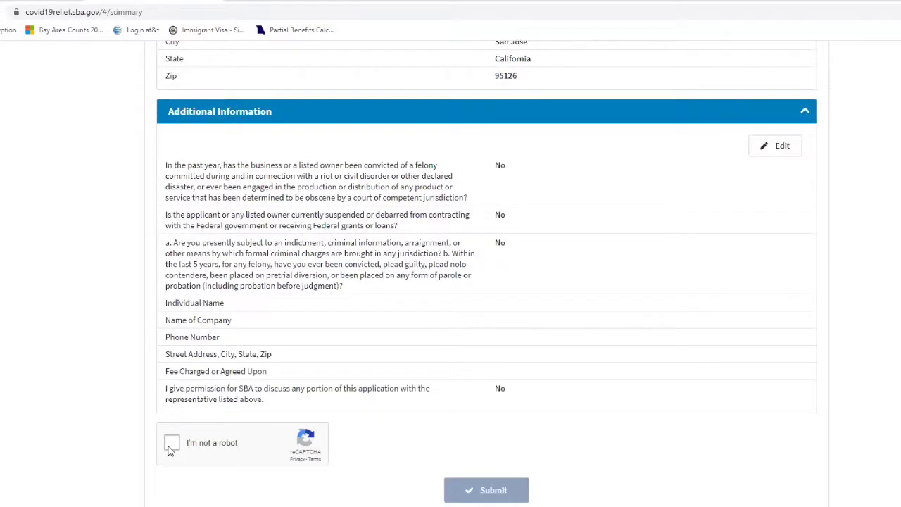
Check 'I'm not a robot', review the Summary page, then return to the EIDL workshop slides.
left_click(171, 443)
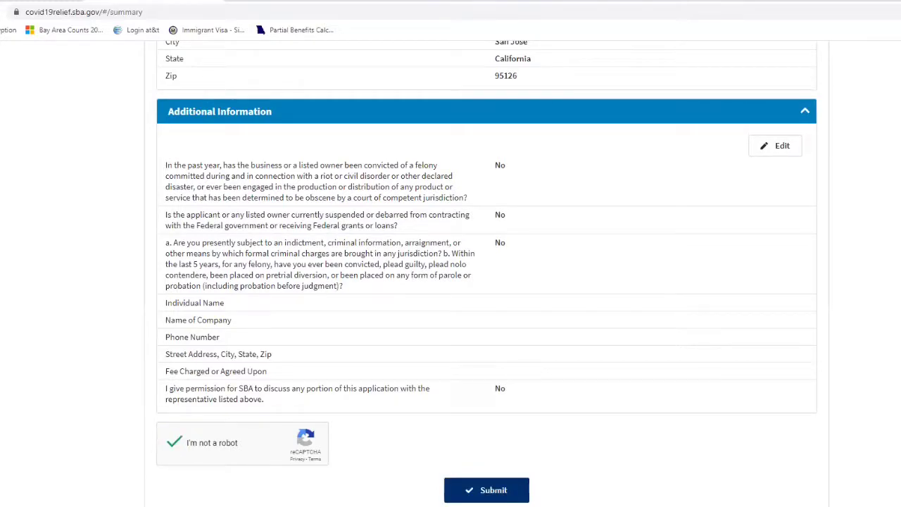
scroll(66, 328, "up", 5)
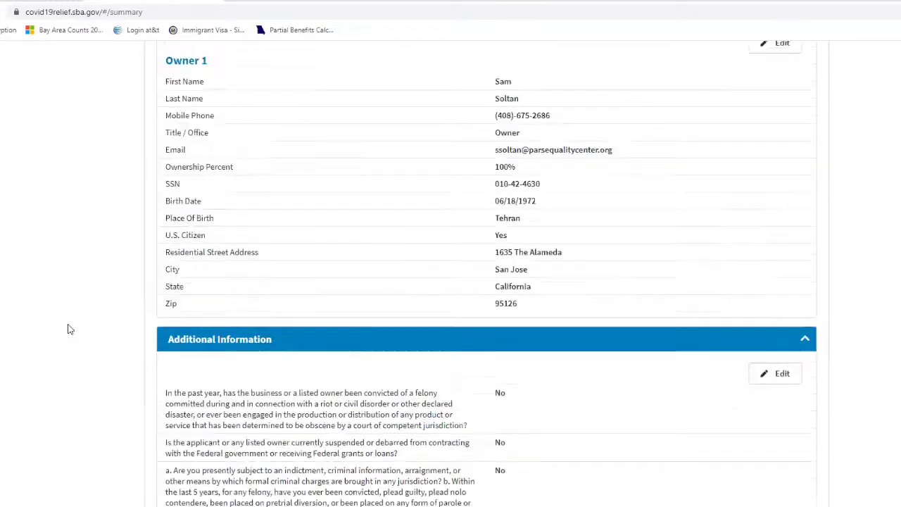
scroll(173, 346, "up", 1)
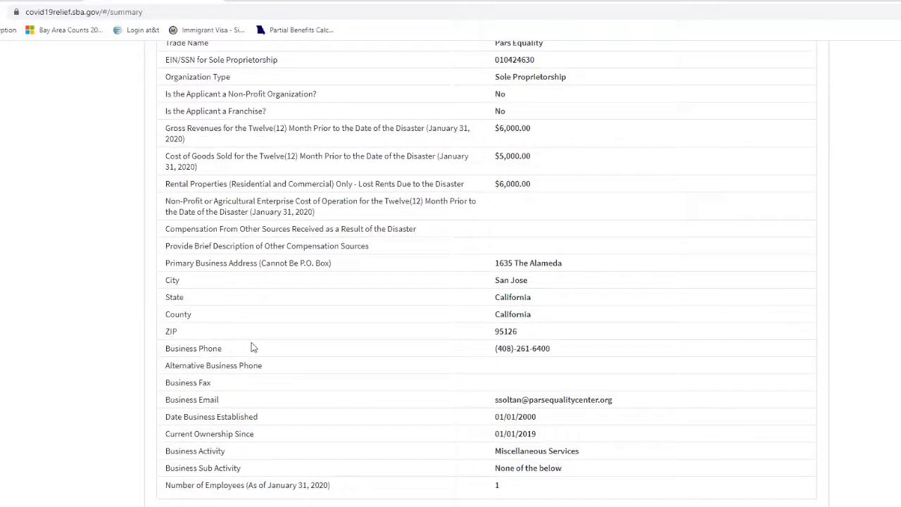
scroll(314, 271, "up", 3)
scroll(314, 270, "up", 2)
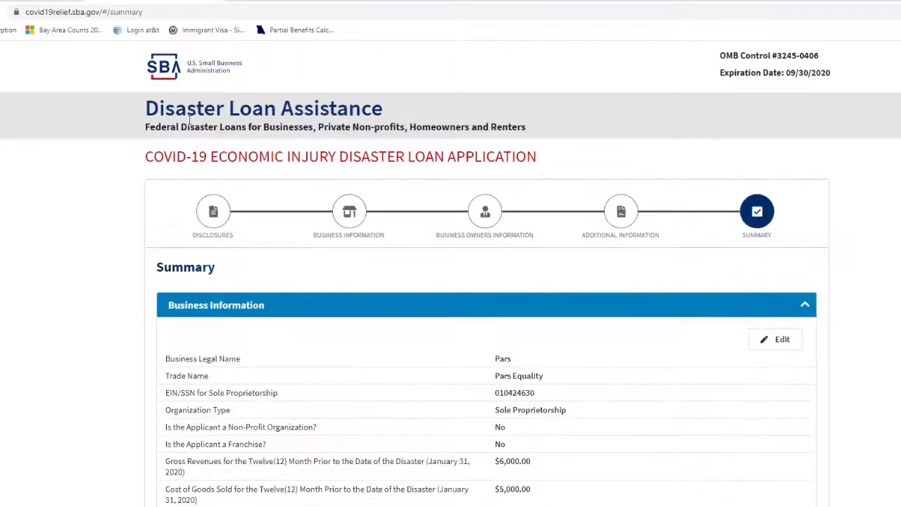
scroll(211, 257, "down", 10)
scroll(203, 263, "down", 5)
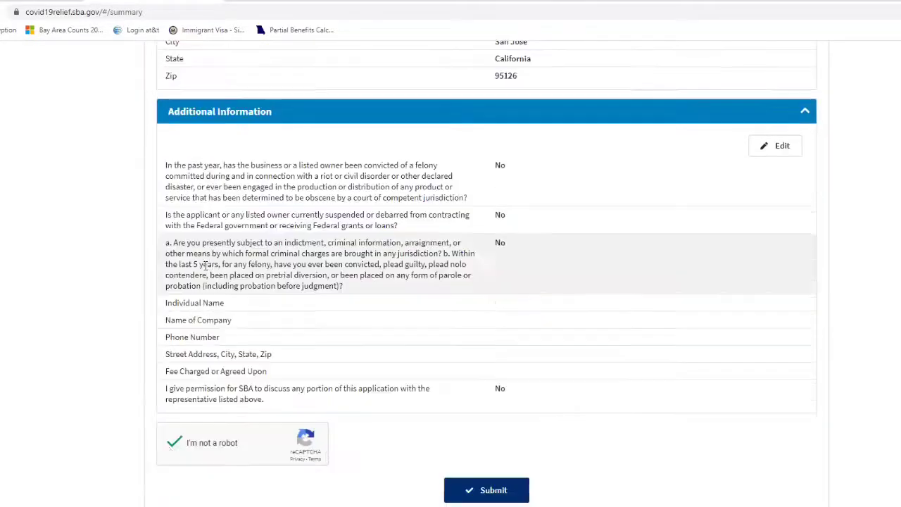
scroll(181, 369, "up", 3)
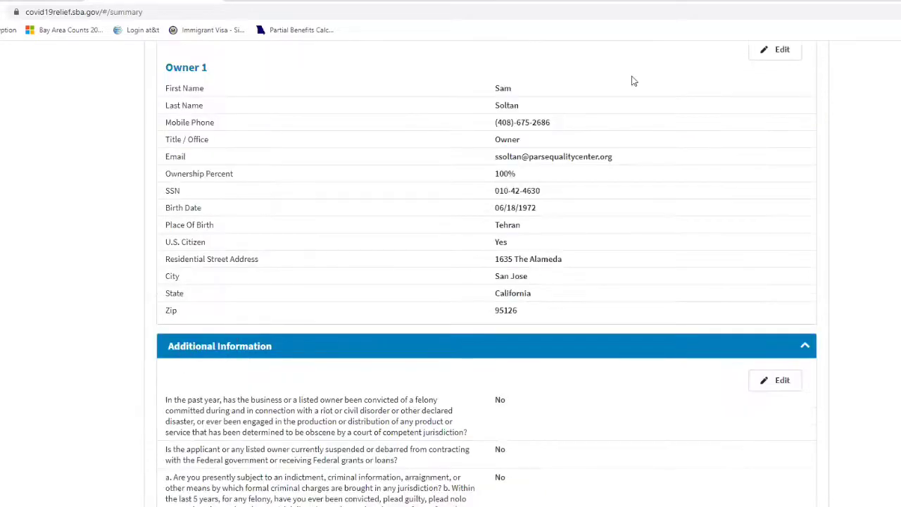
scroll(296, 60, "up", 1)
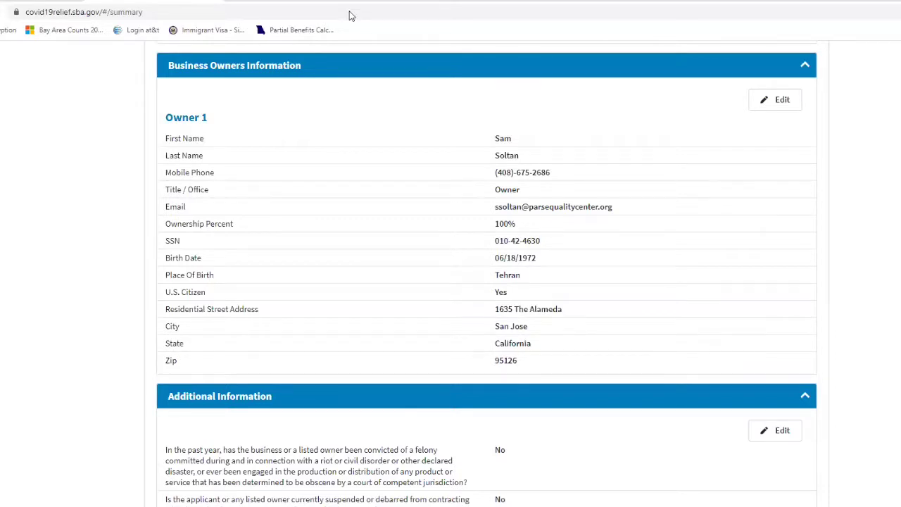
key("alt+Tab")
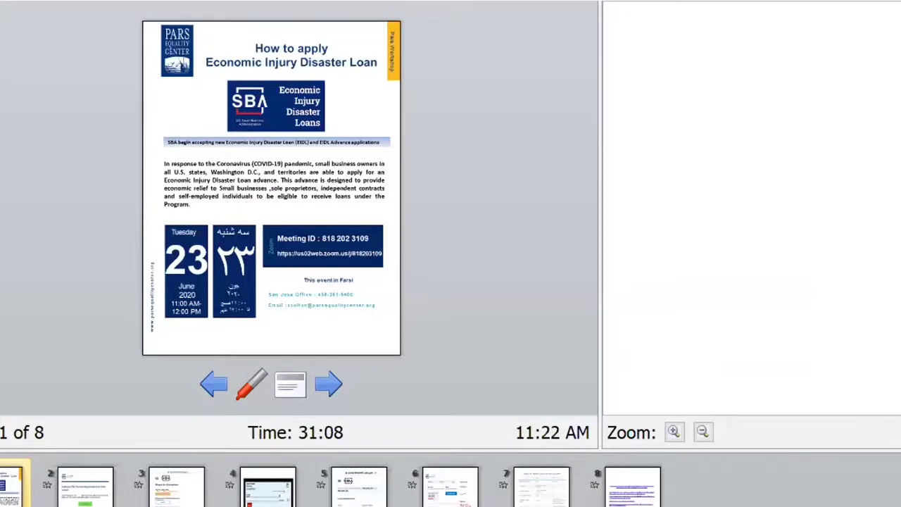